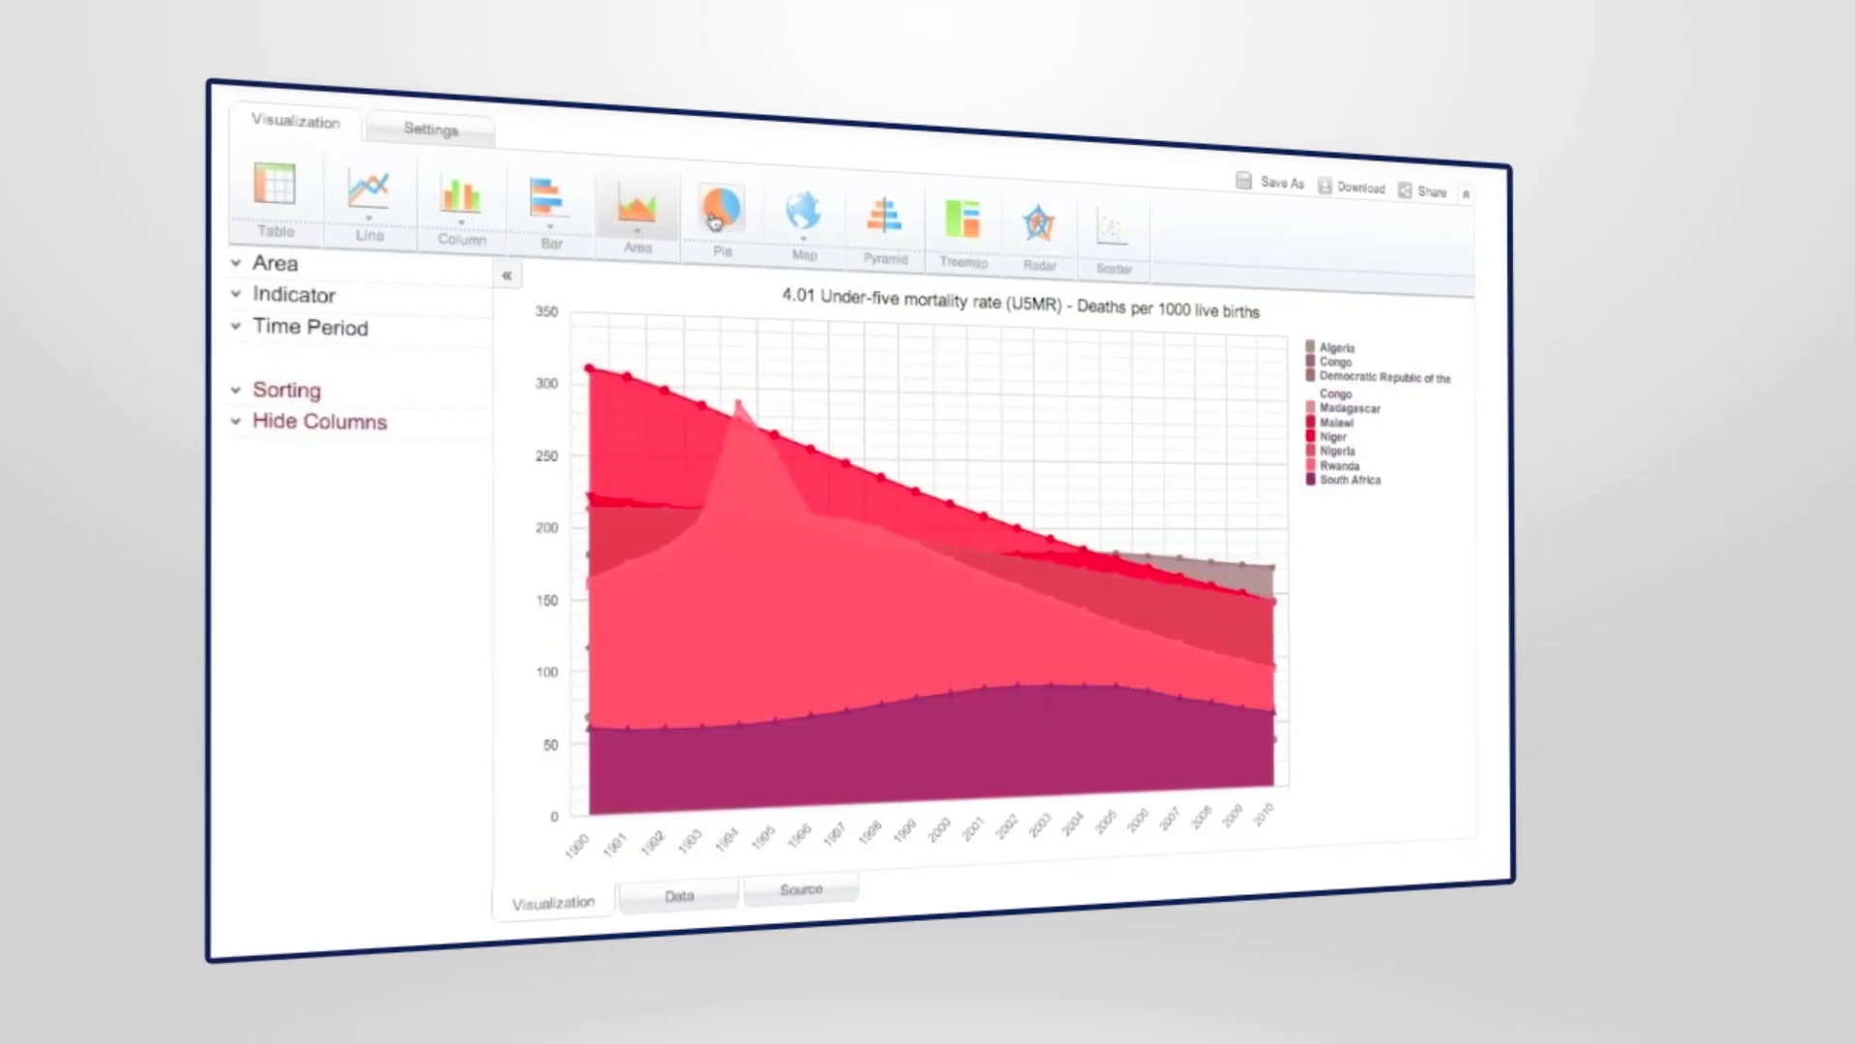
- Show the under-five mortality data as pie, map, pyramid, treemap, then radar charts
click(717, 214)
click(807, 208)
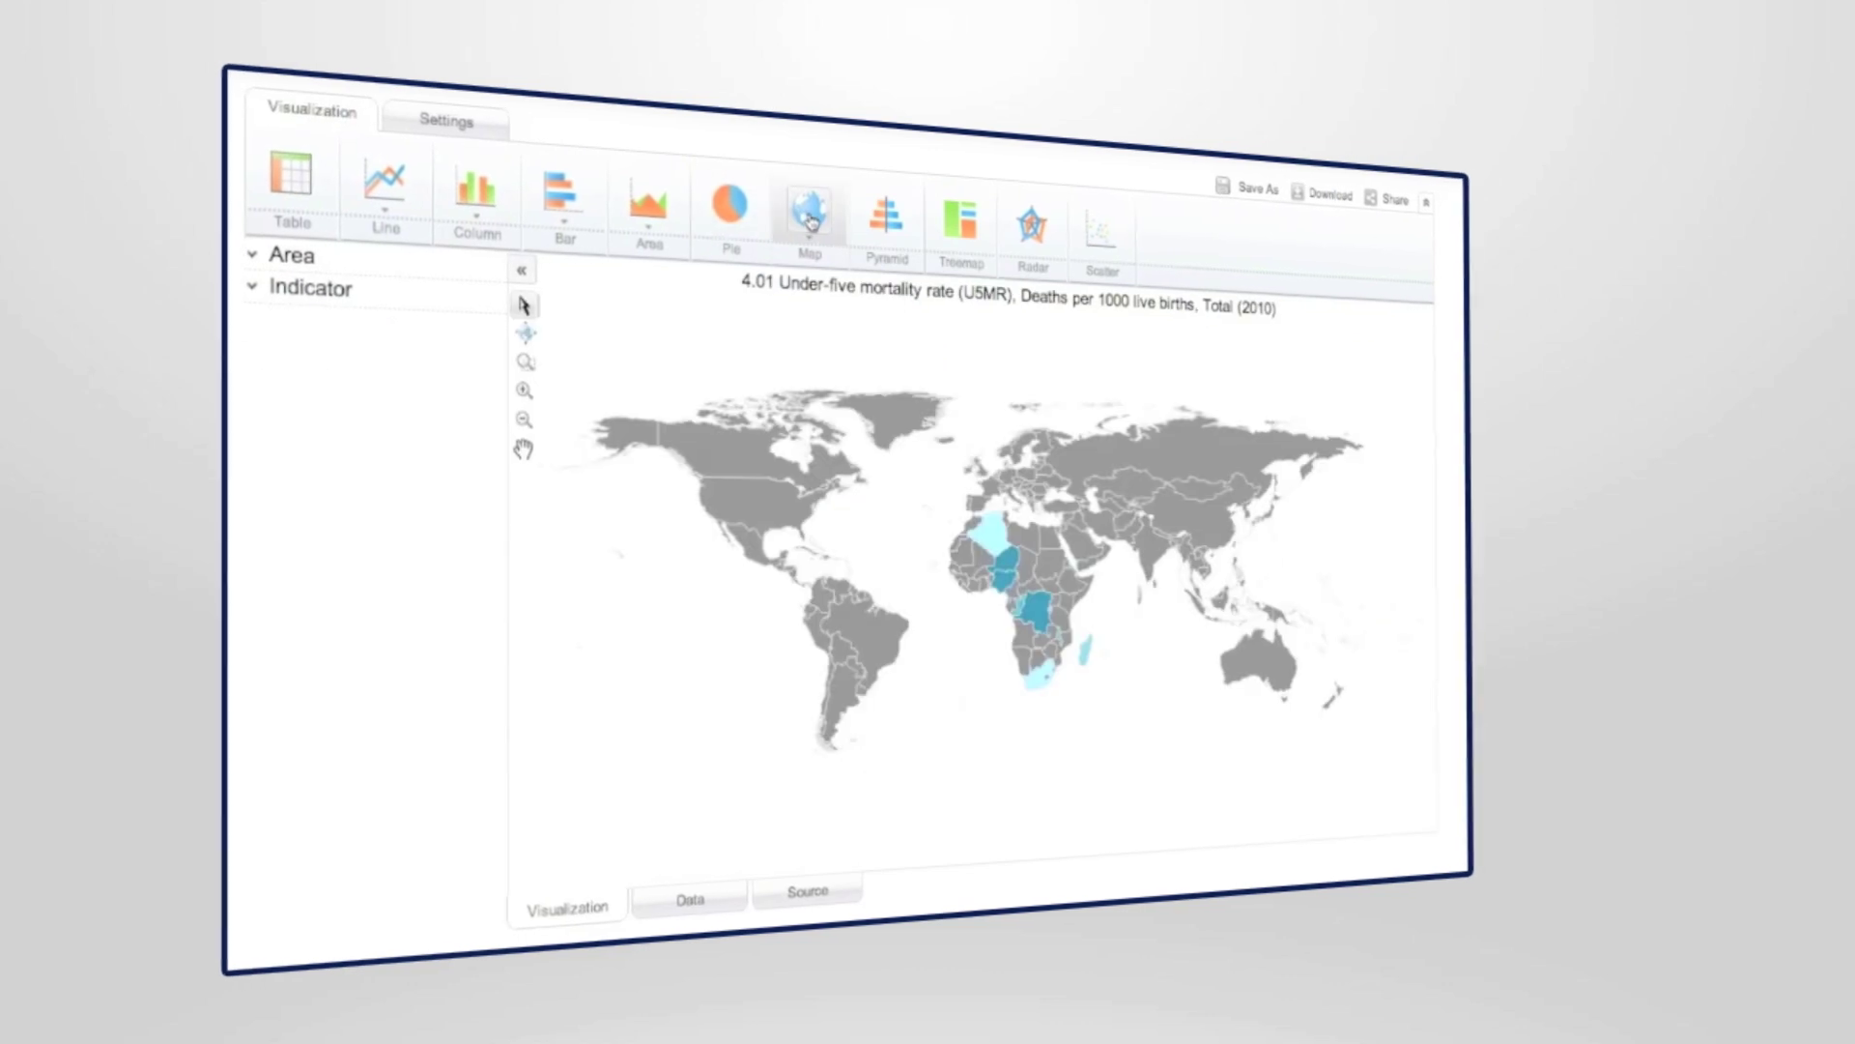
click(882, 220)
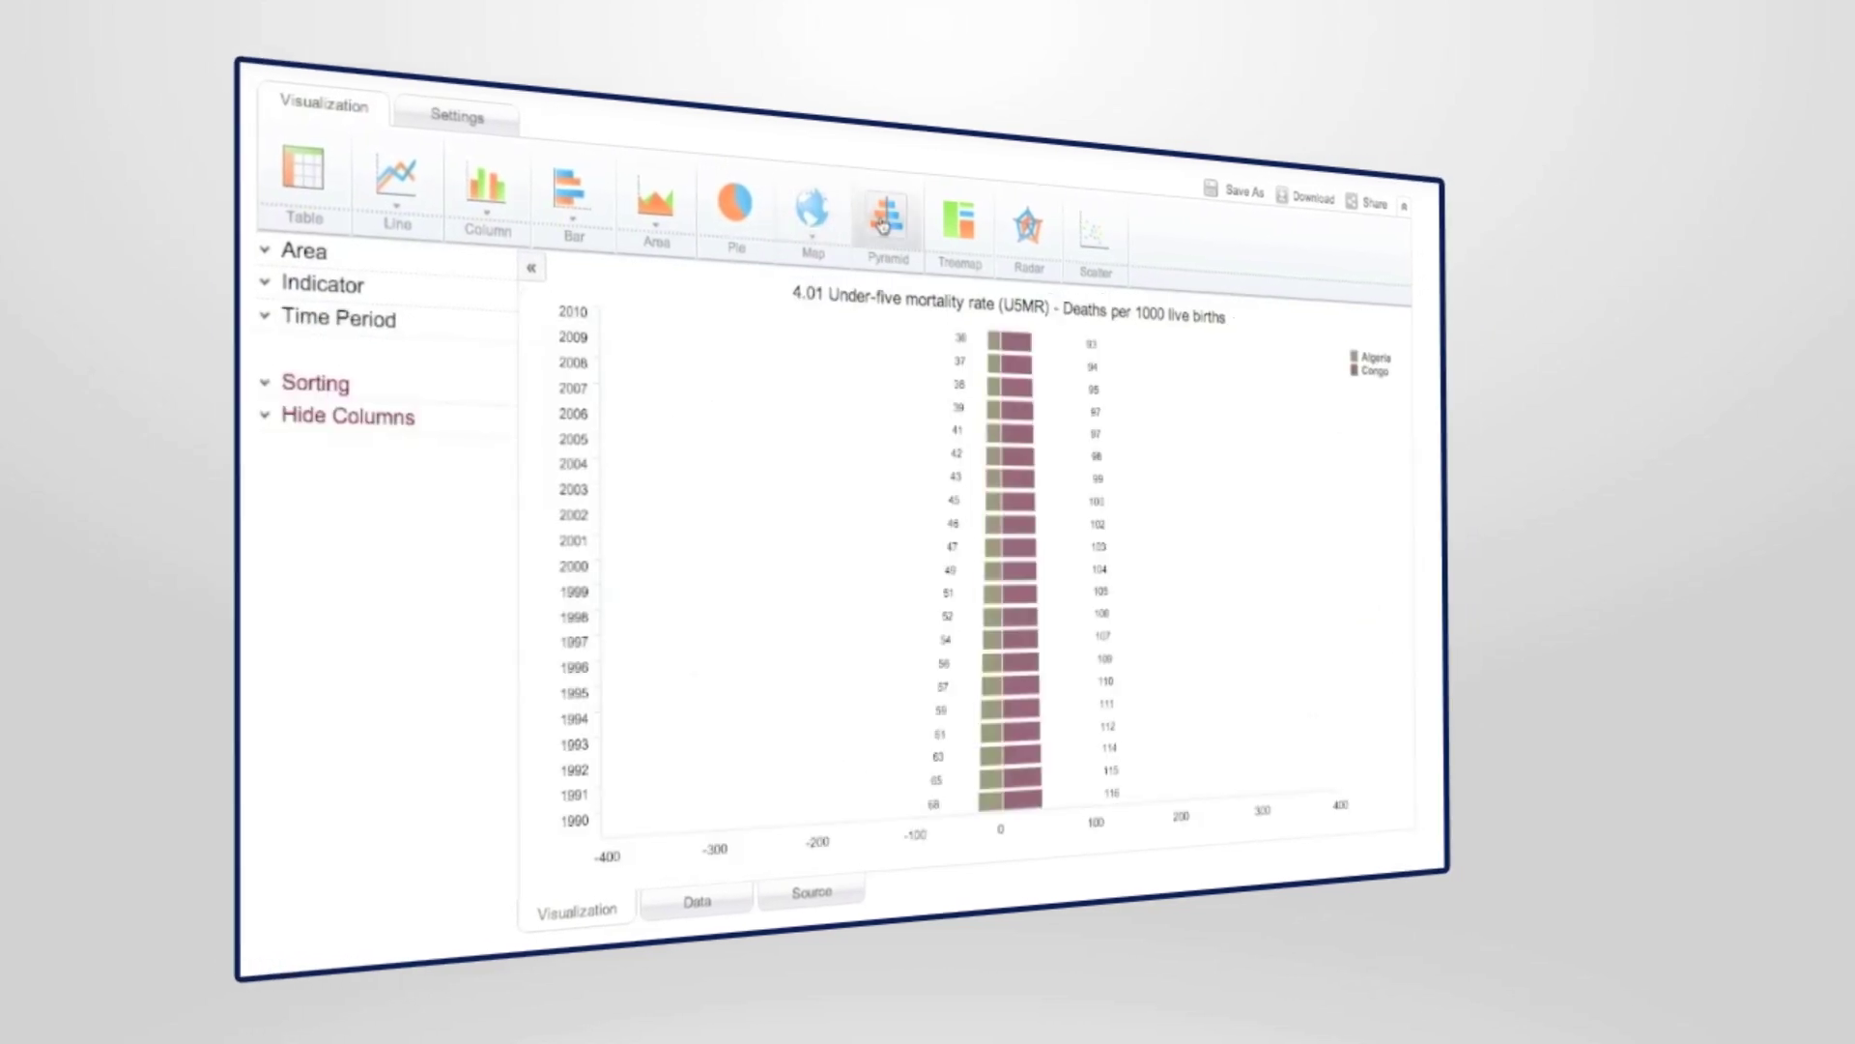
click(959, 221)
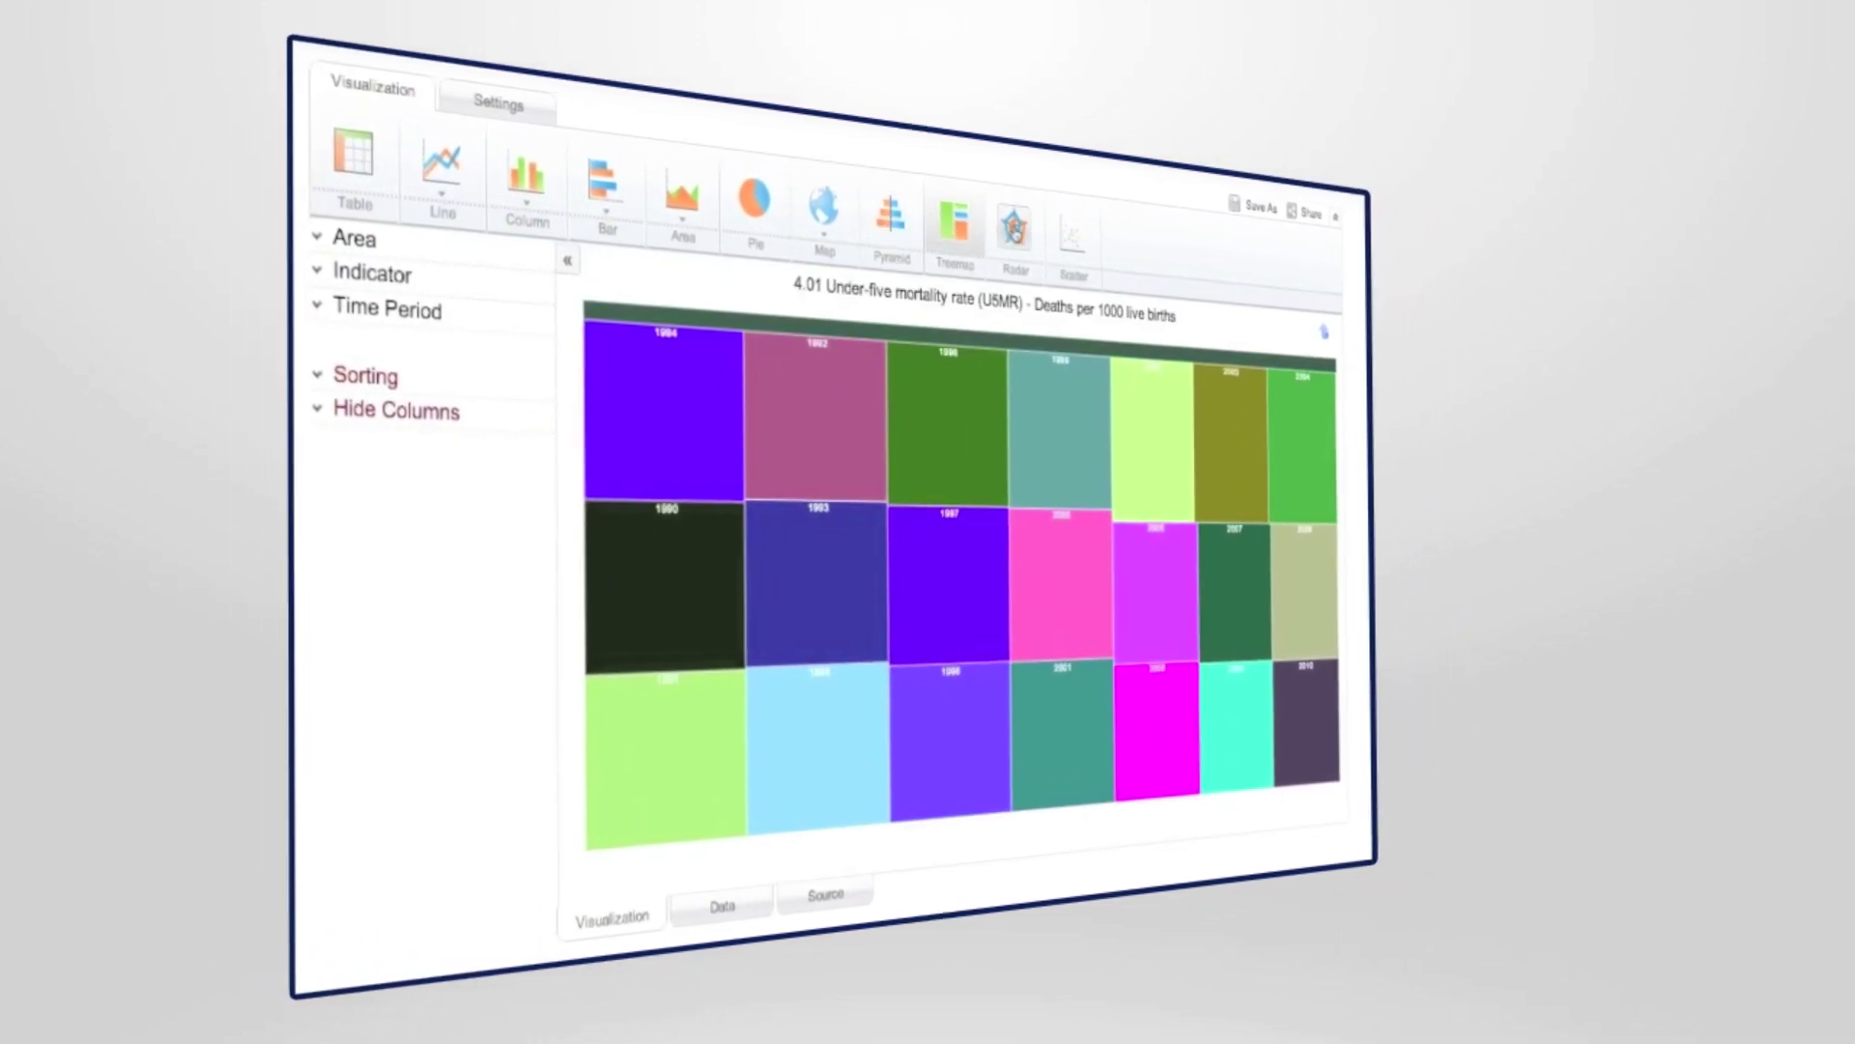
click(1015, 228)
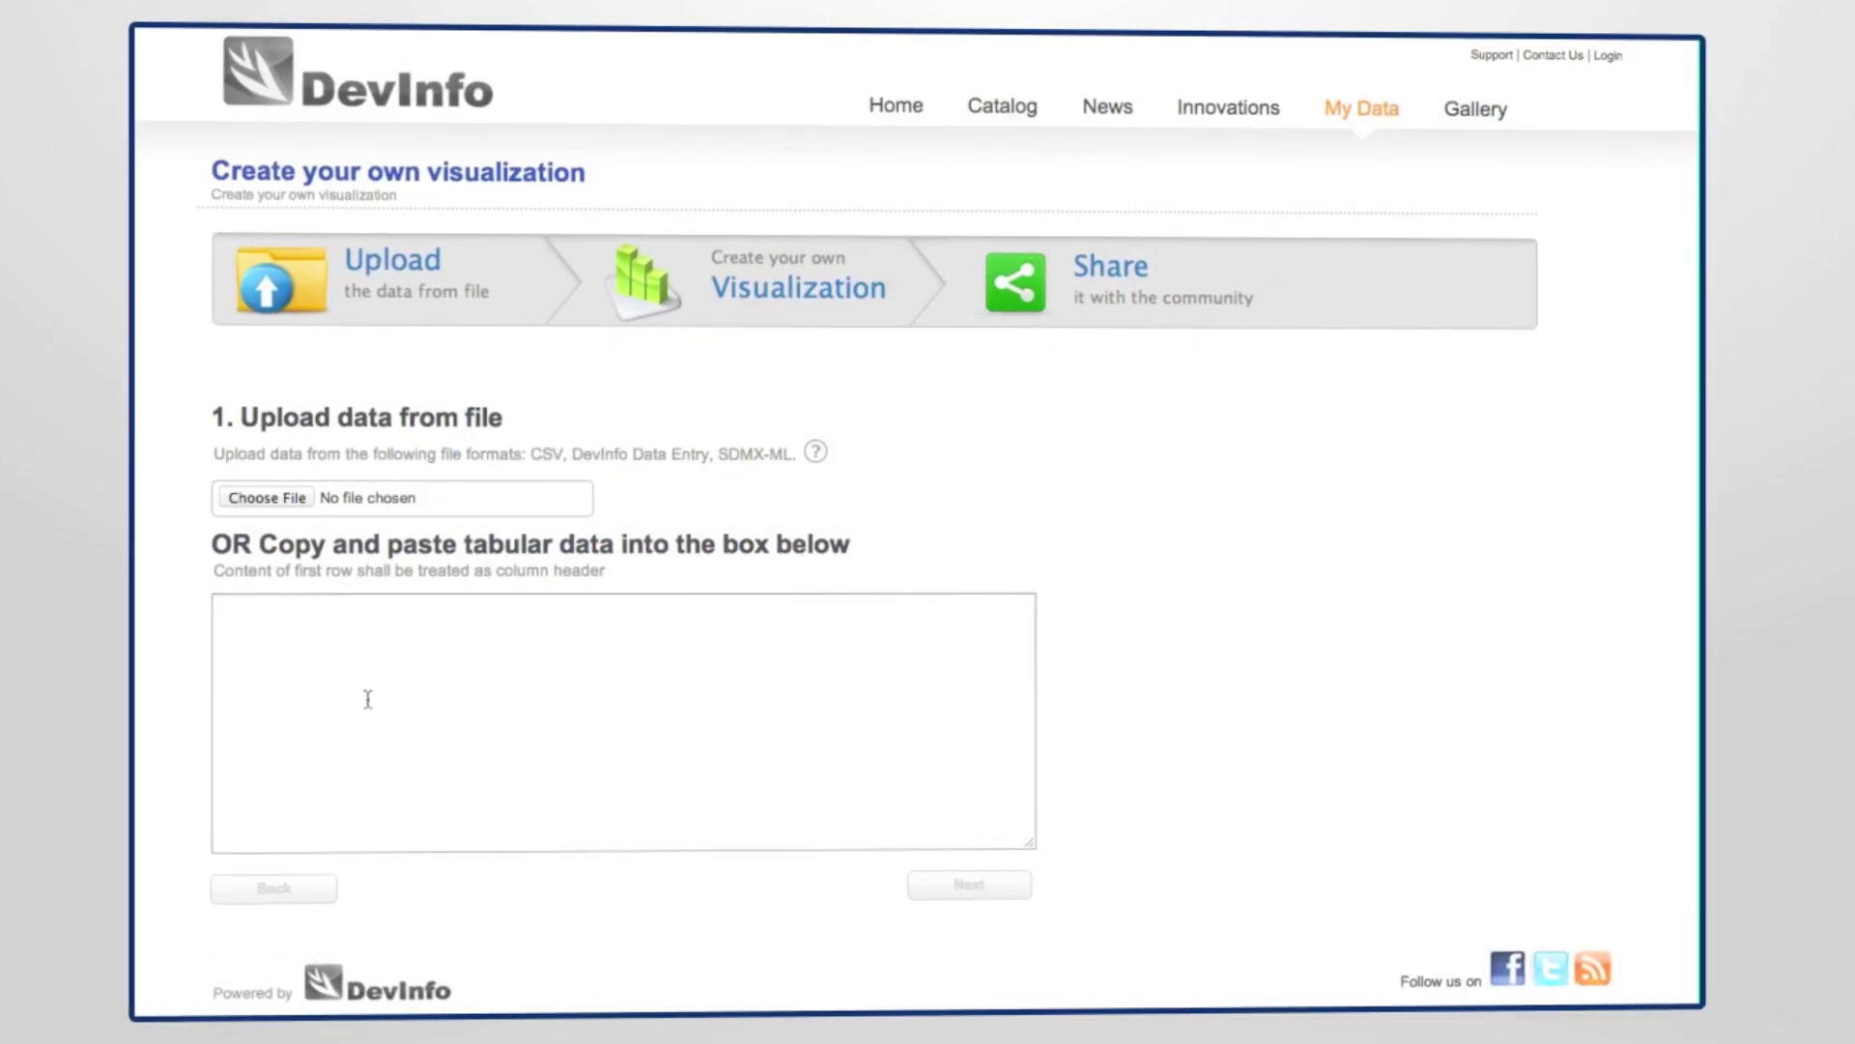
- Paste your own country and value data into the upload box and continue
click(372, 700)
key(ctrl+v)
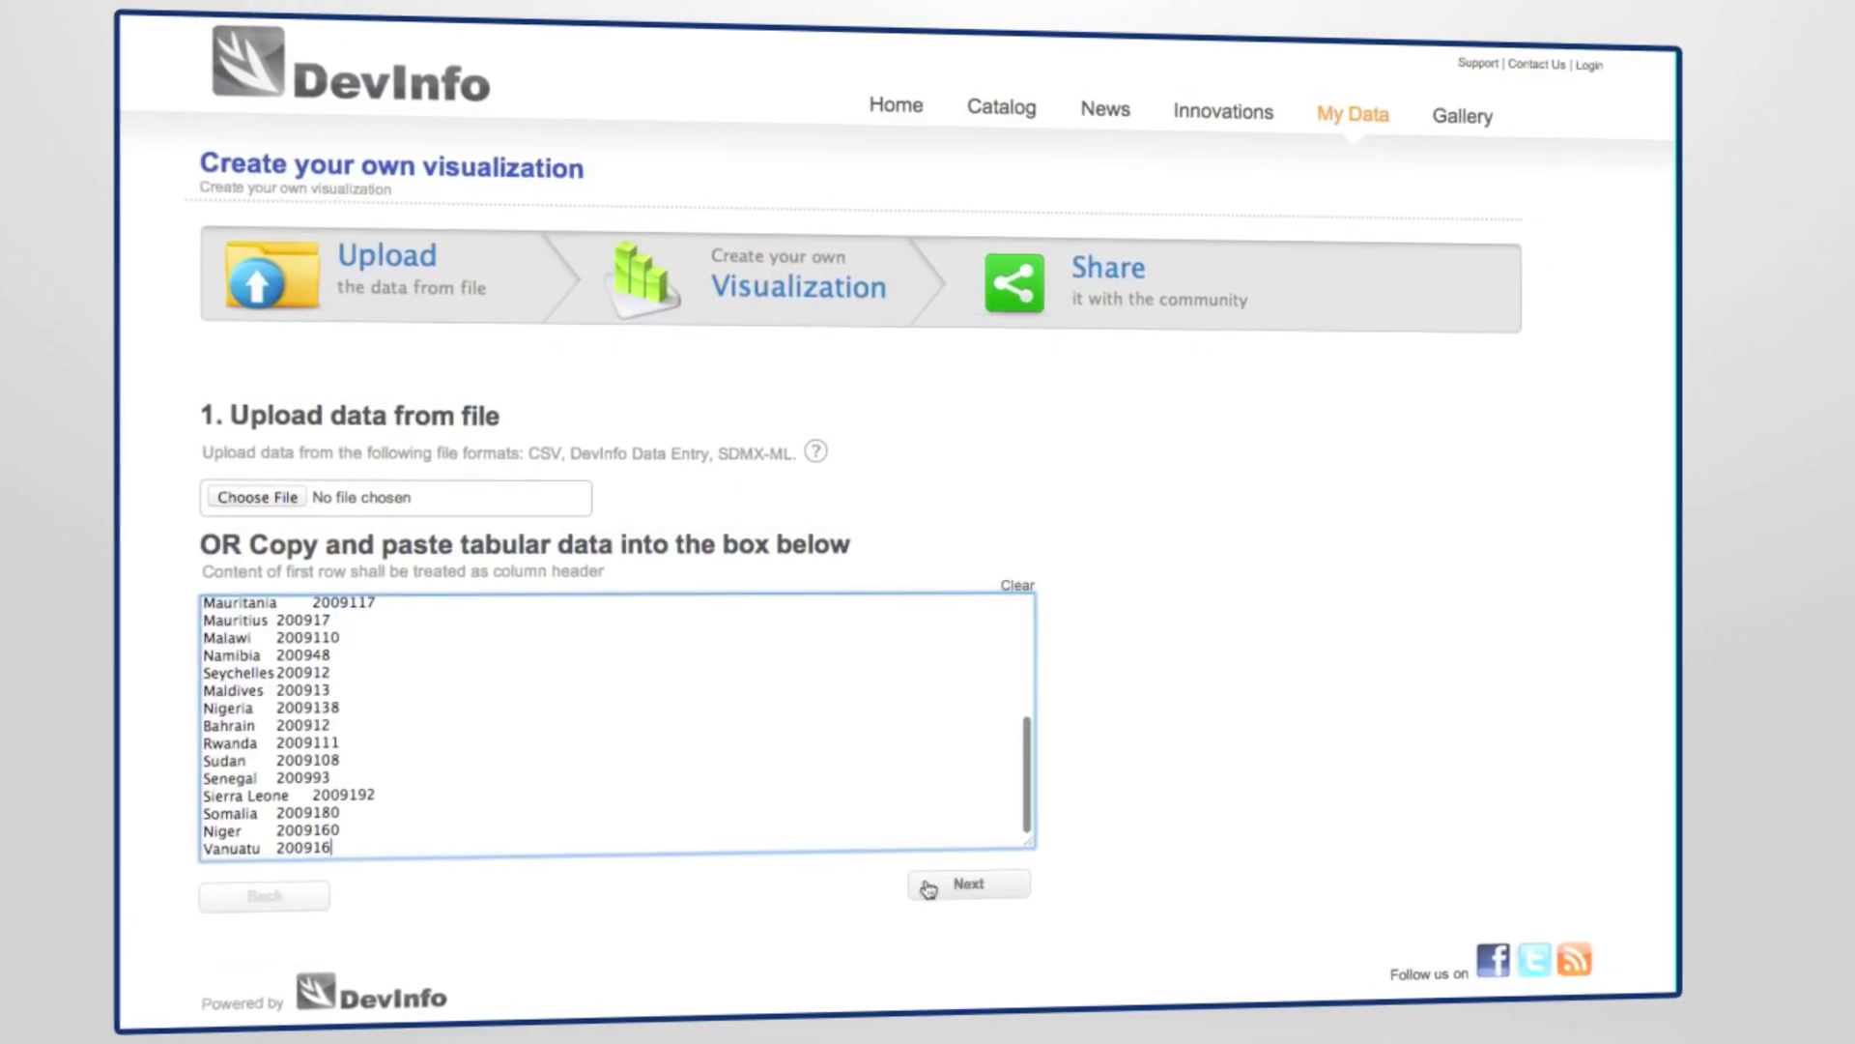
click(929, 889)
- Mark the second column as Time period and display the data as an area chart
click(623, 521)
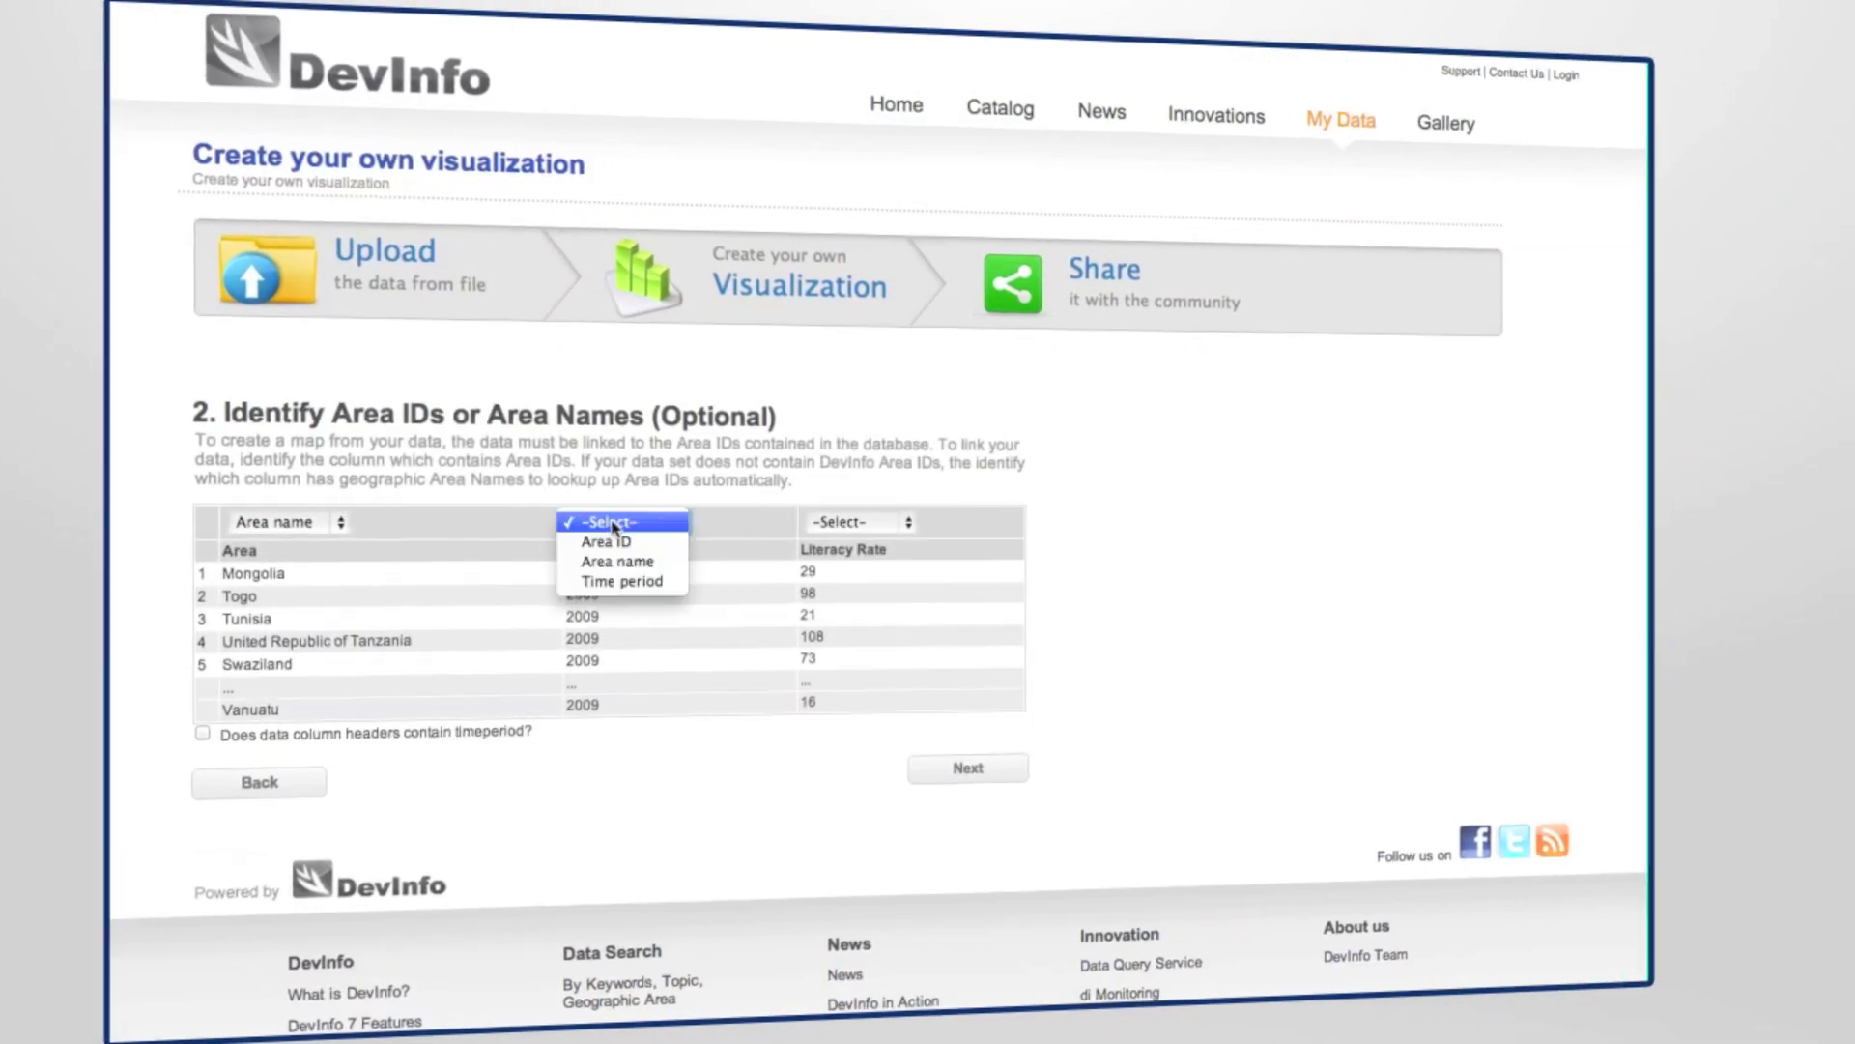
click(608, 580)
click(962, 758)
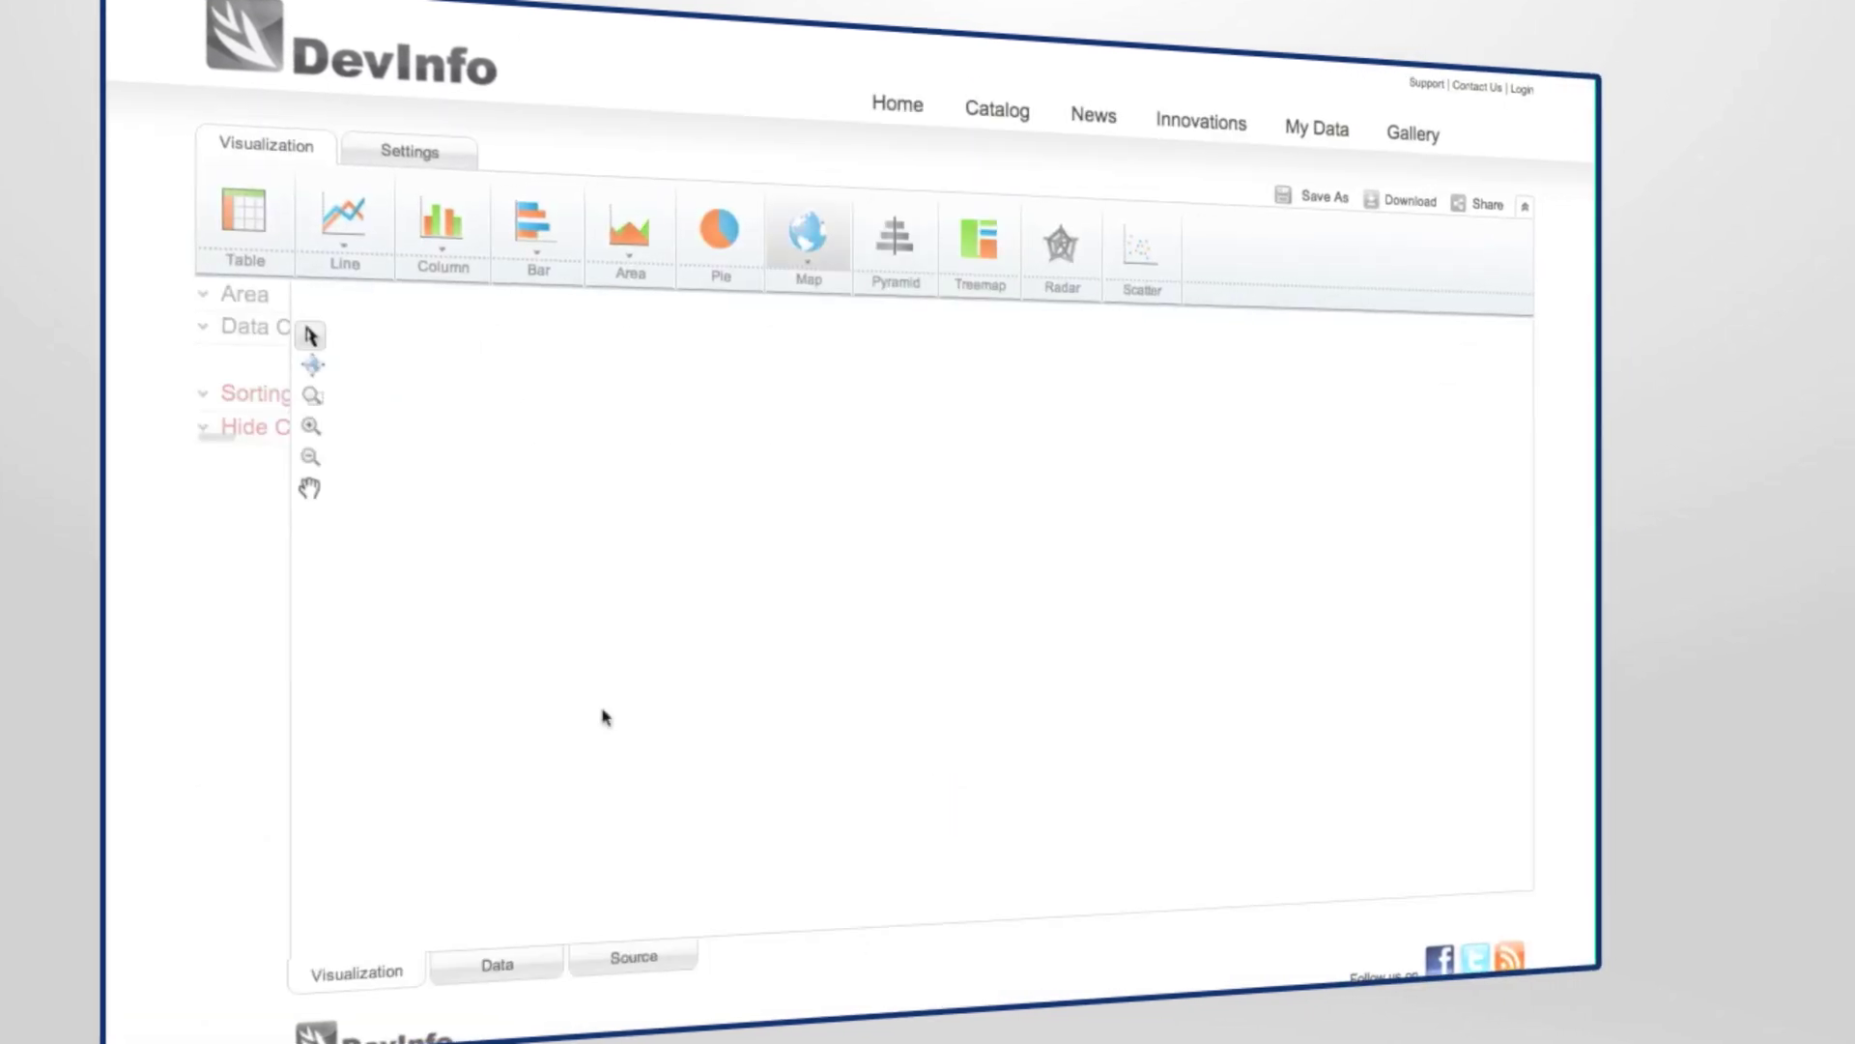
click(630, 232)
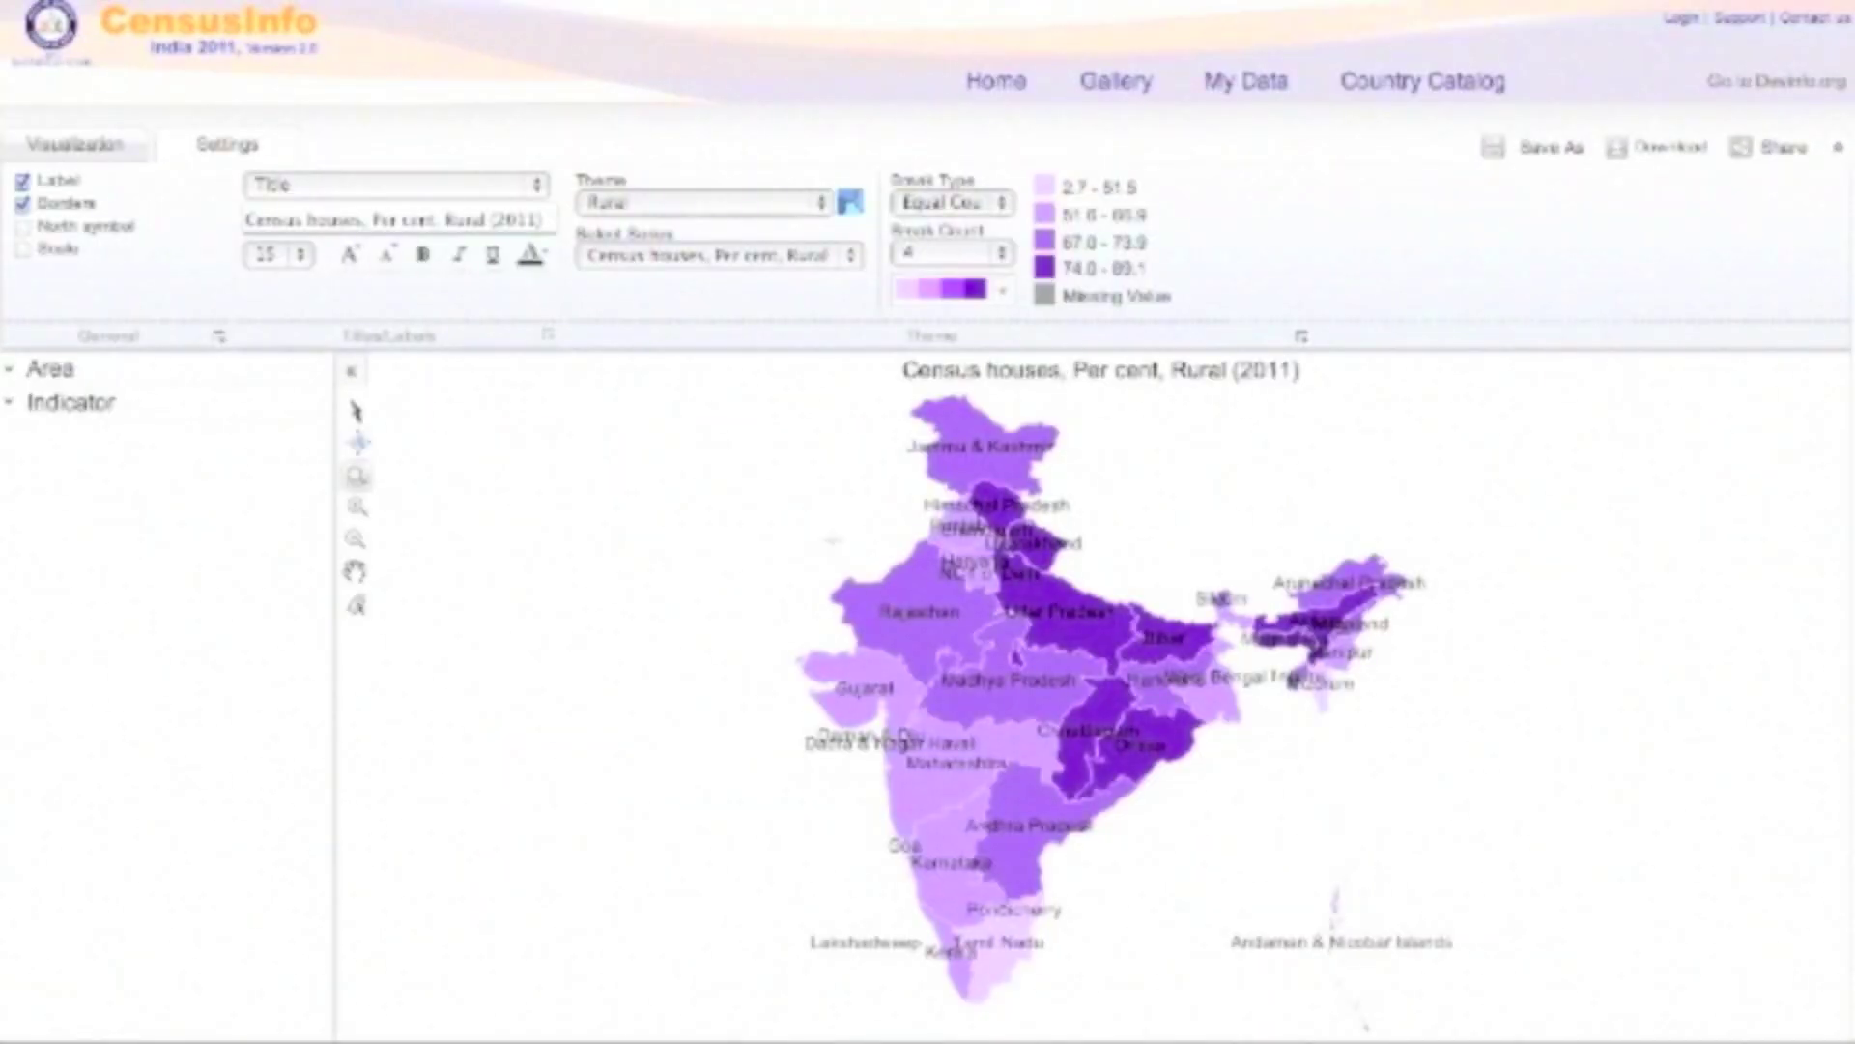
- Zoom the CensusInfo rural census houses map into northern and eastern India
drag(1424, 770, 1424, 770)
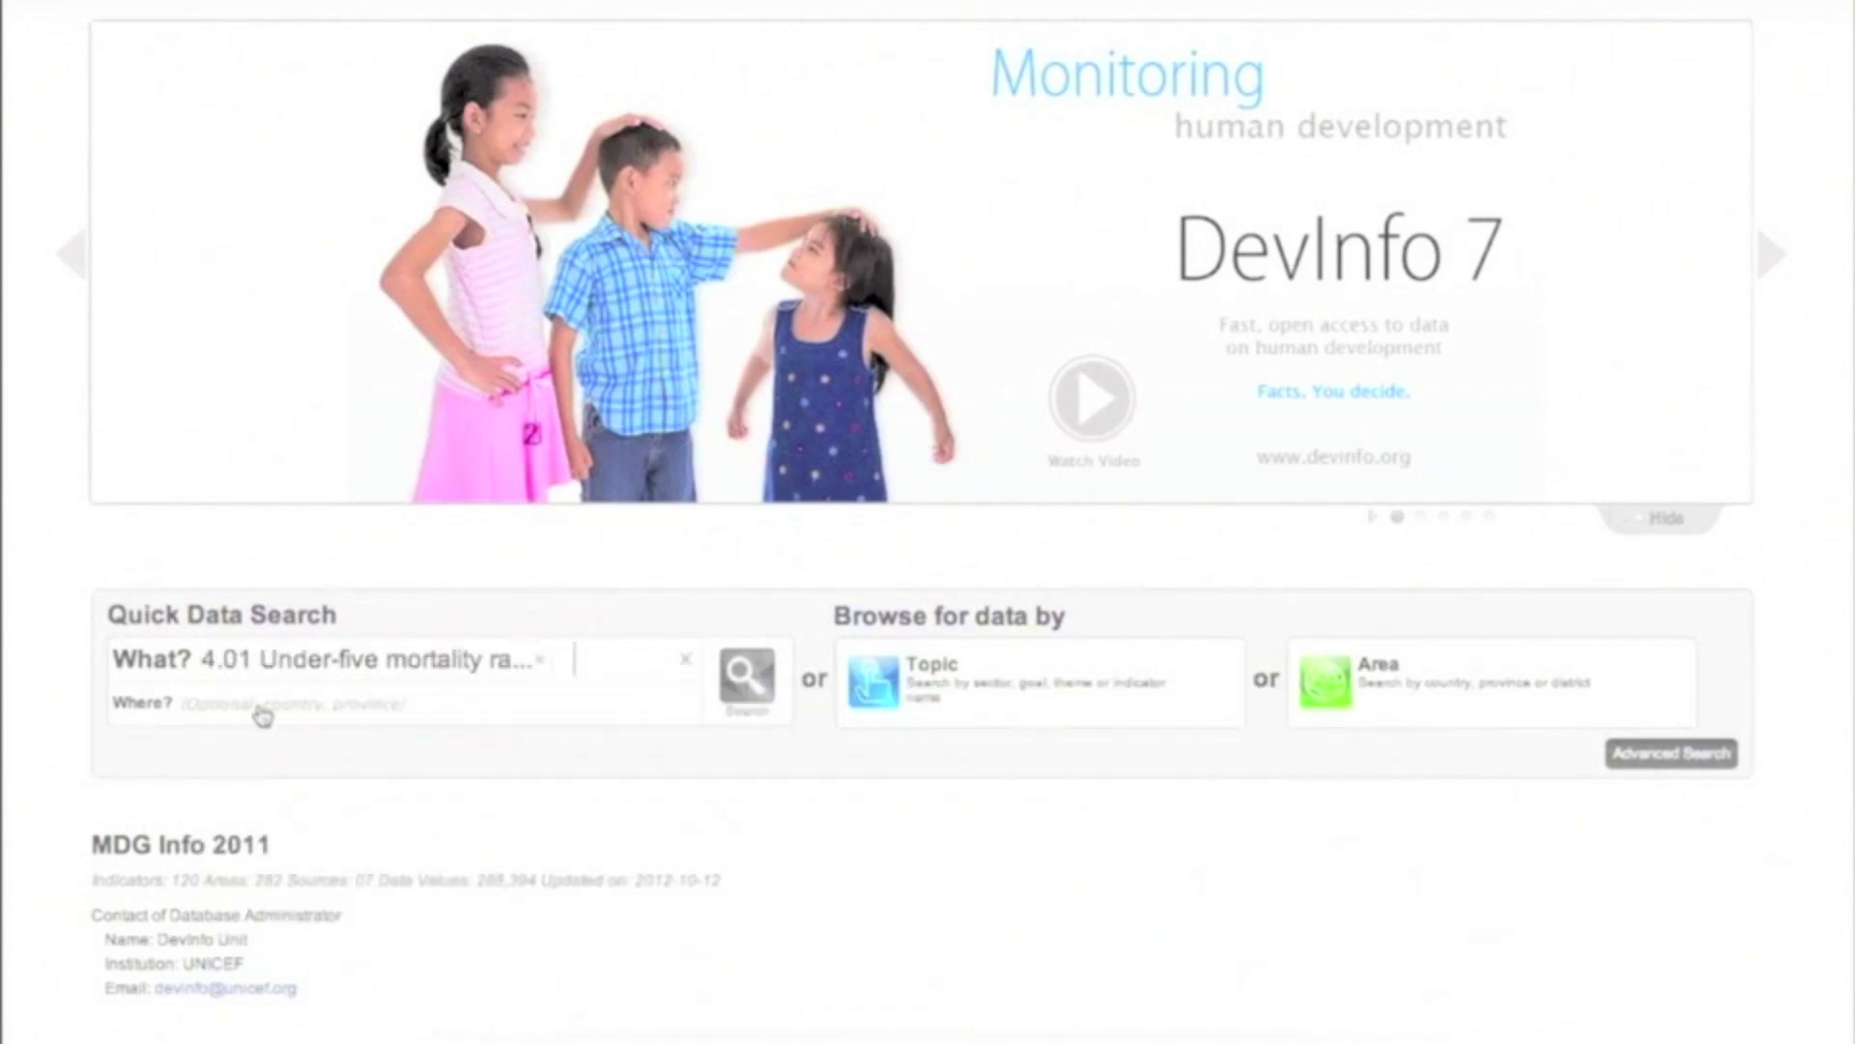
- Search under-five mortality rate for M49 World, entering 'world' as the area
click(205, 703)
text(wo)
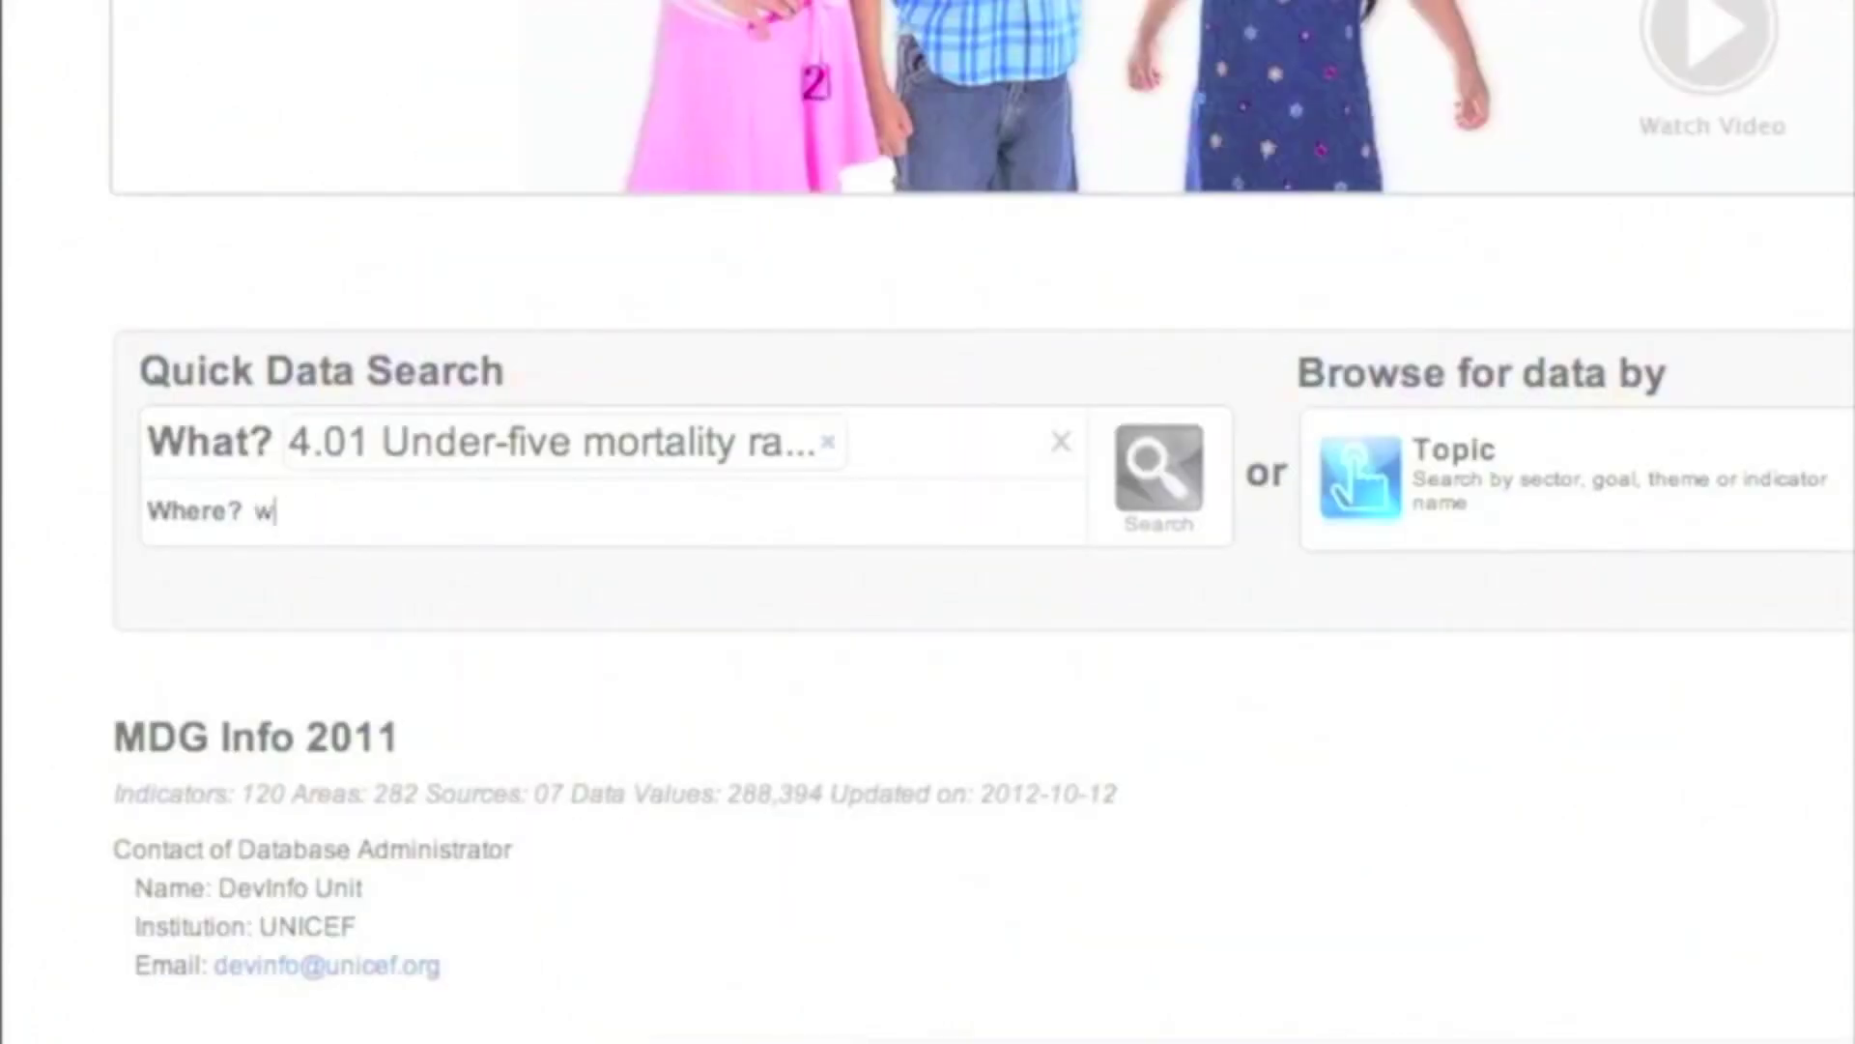
text(rld)
click(786, 572)
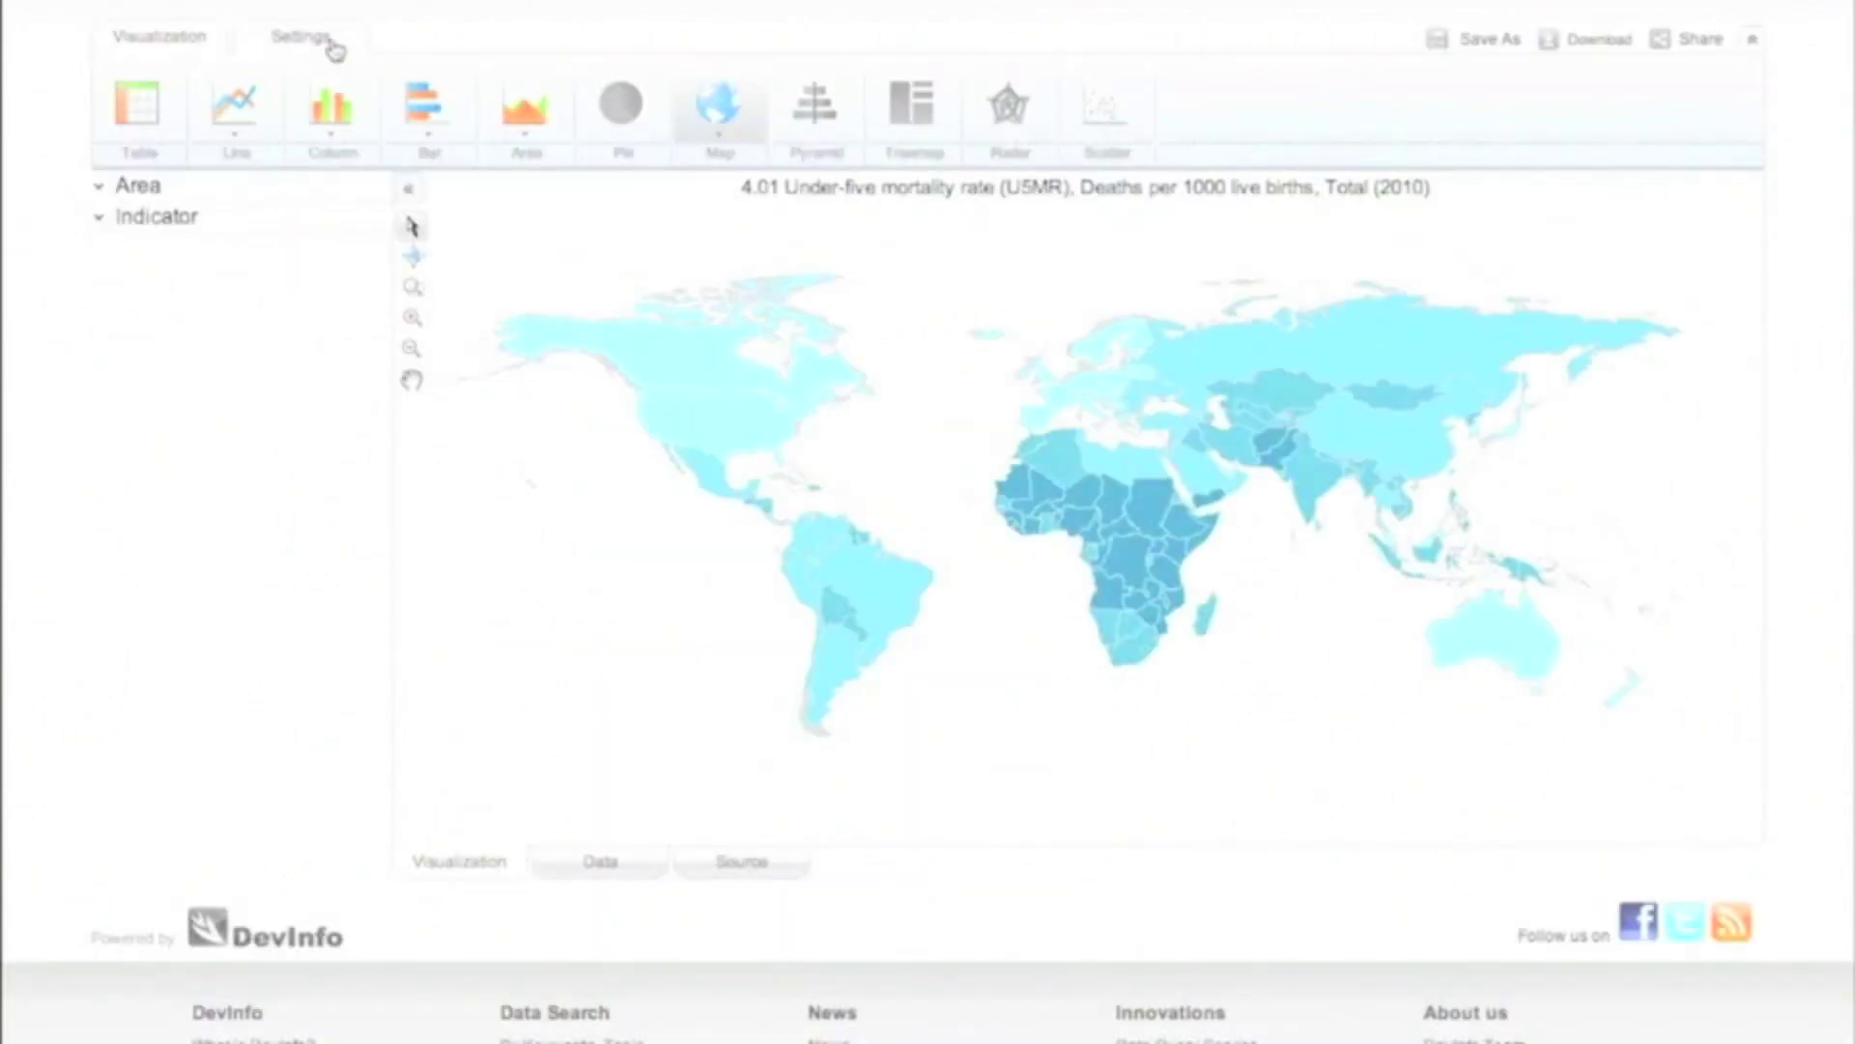
- Apply the pink-red colour ramp to the under-five mortality world map in Settings
click(334, 51)
click(937, 169)
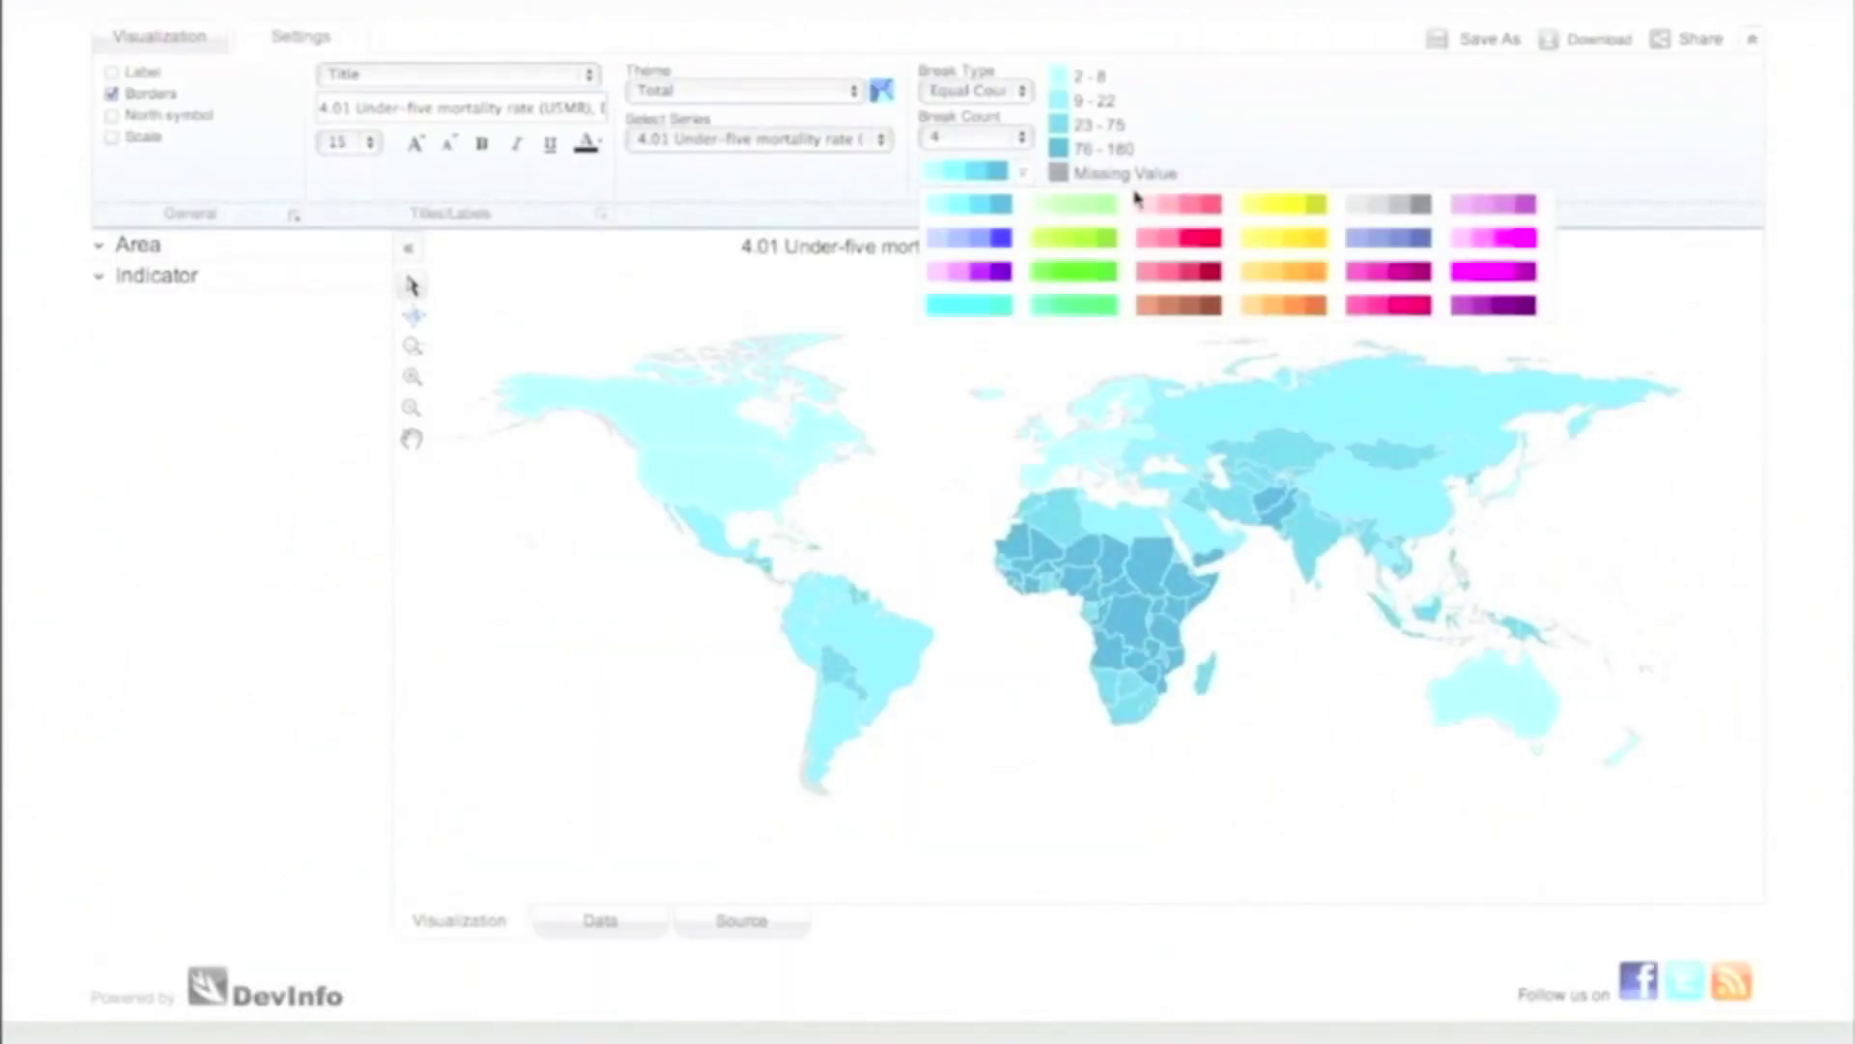
click(1188, 239)
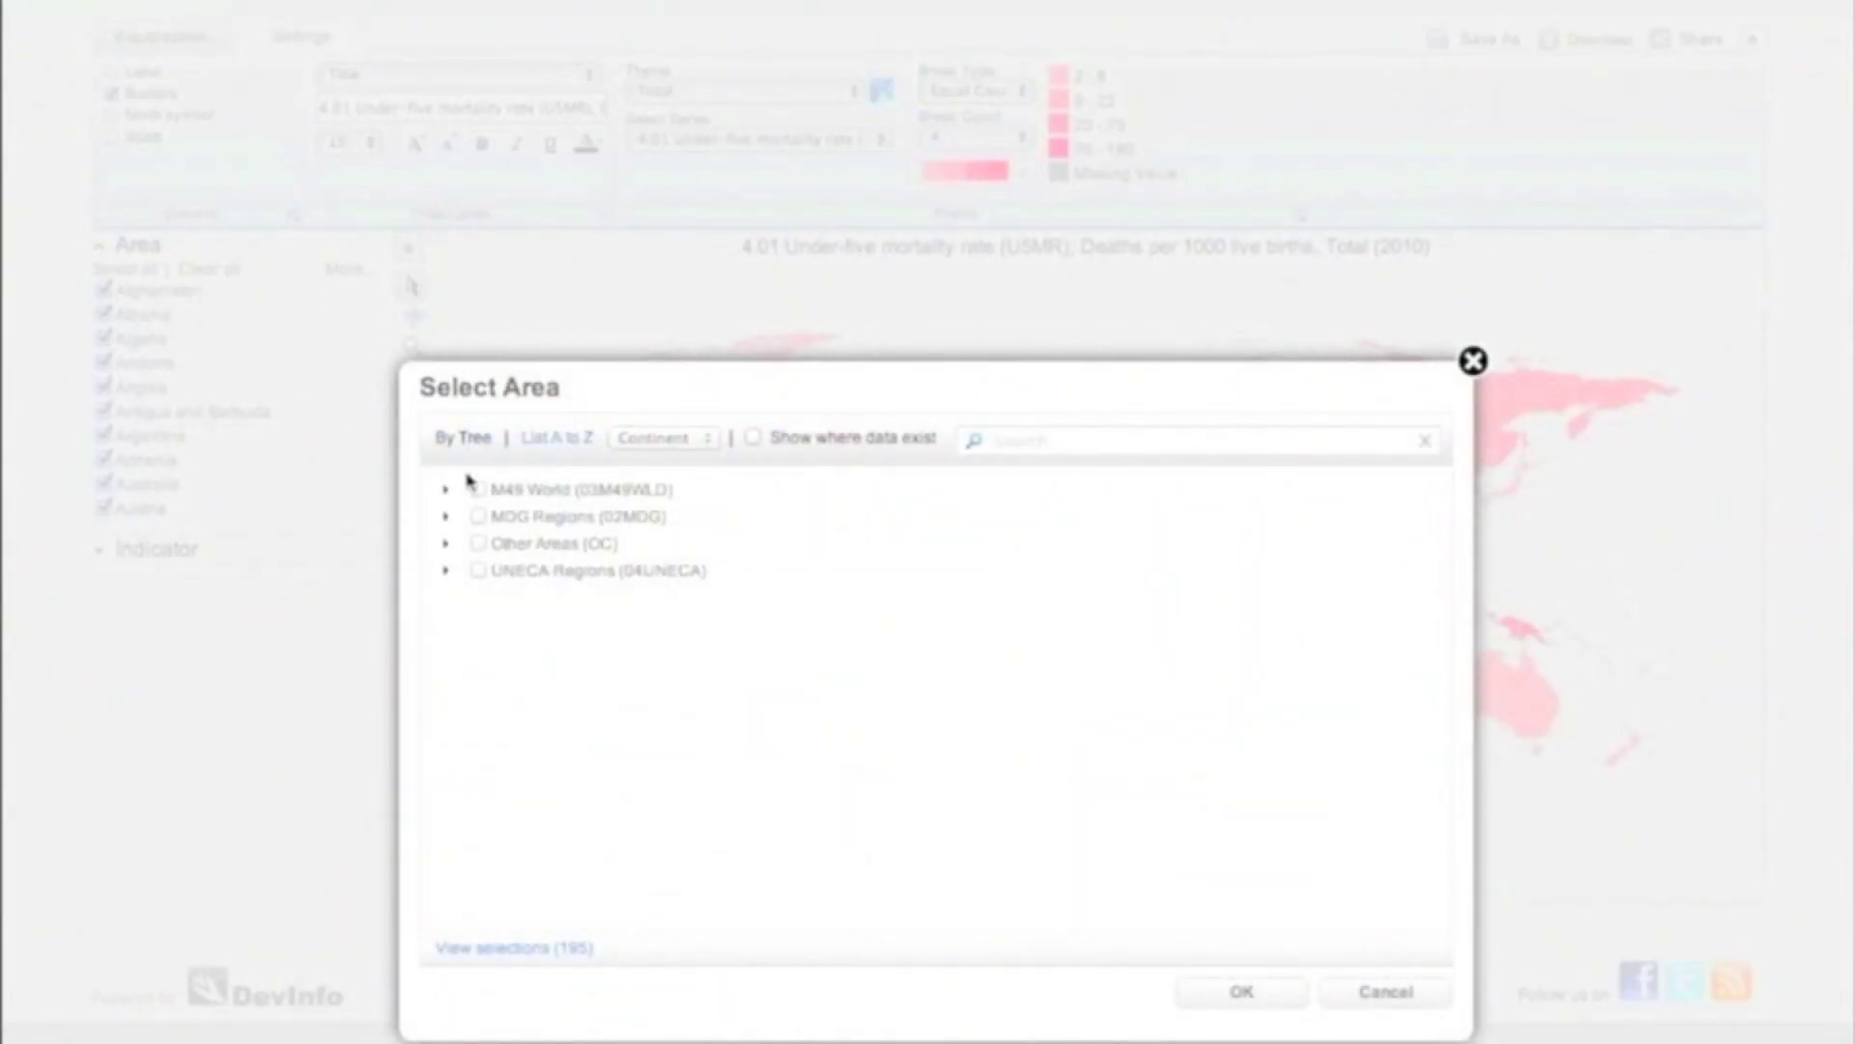
- Clear all M49 World country selections in the Select Area list
click(447, 495)
click(310, 258)
click(310, 258)
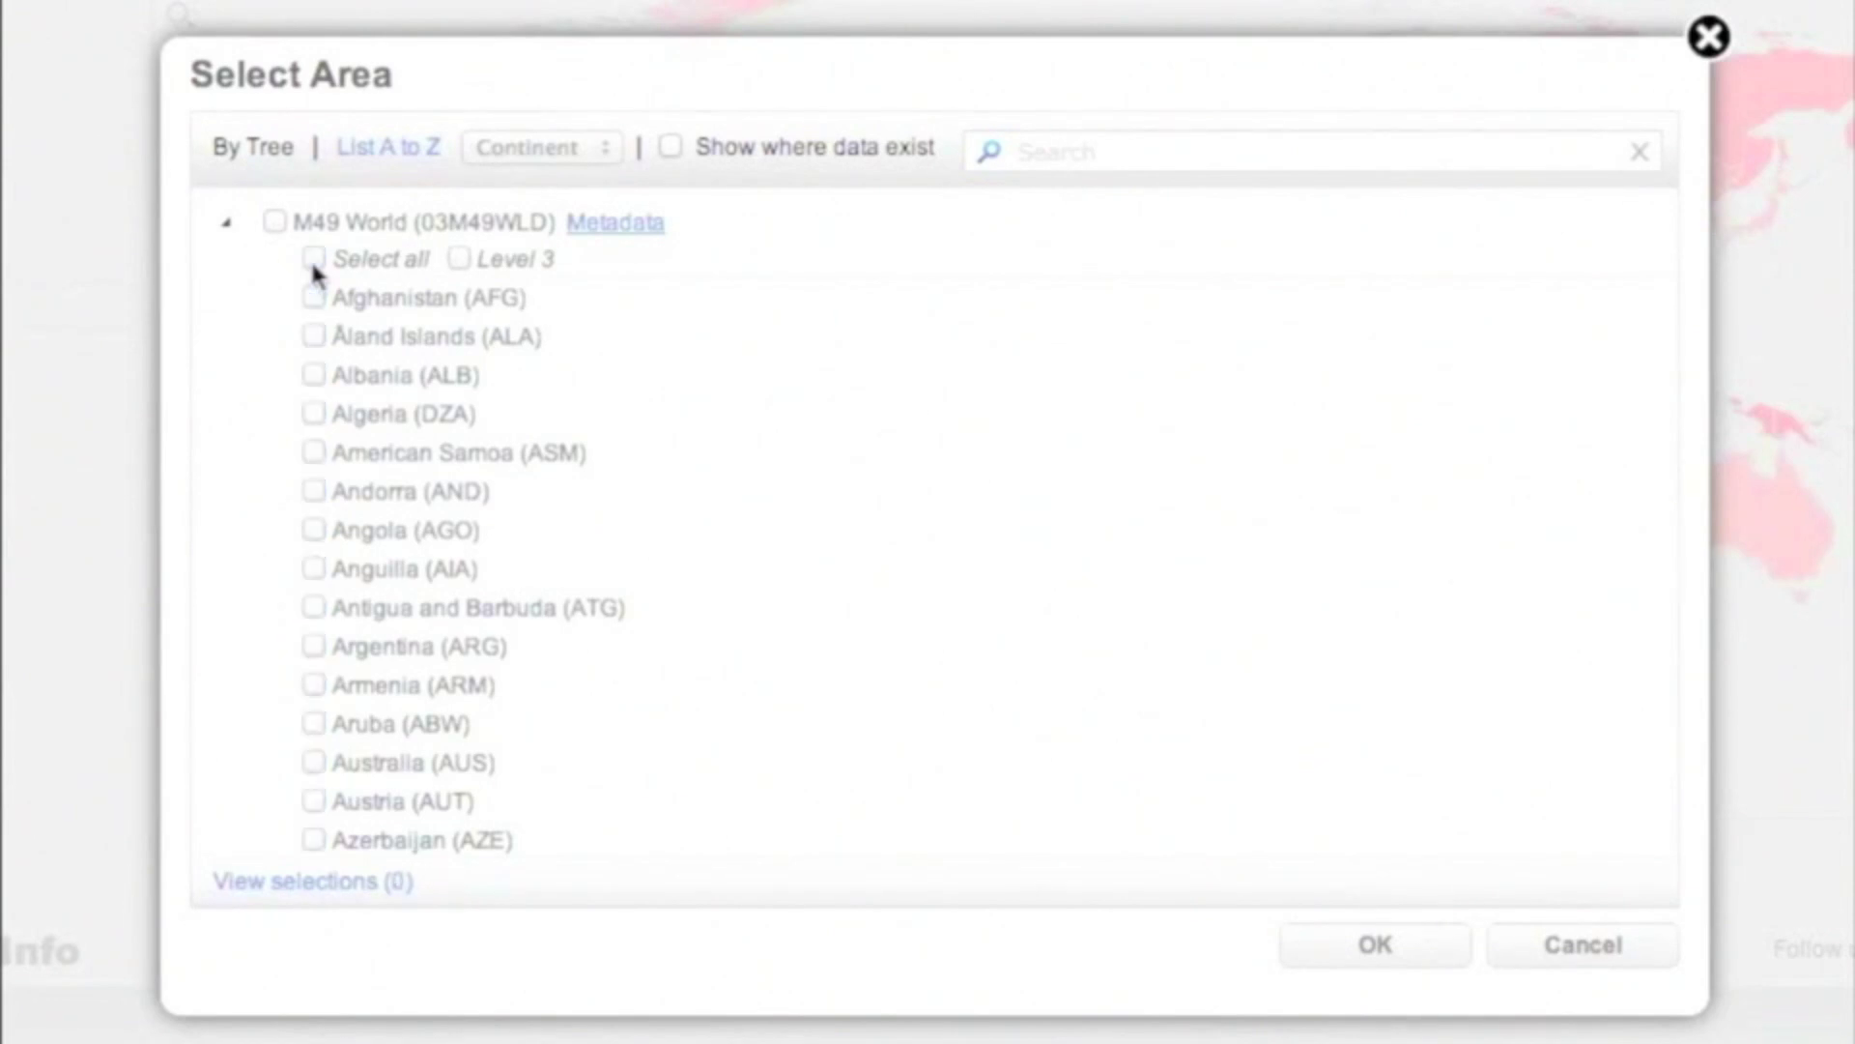
click(230, 225)
- Select all Sub-Saharan African countries under MDG Developing Regions
click(229, 261)
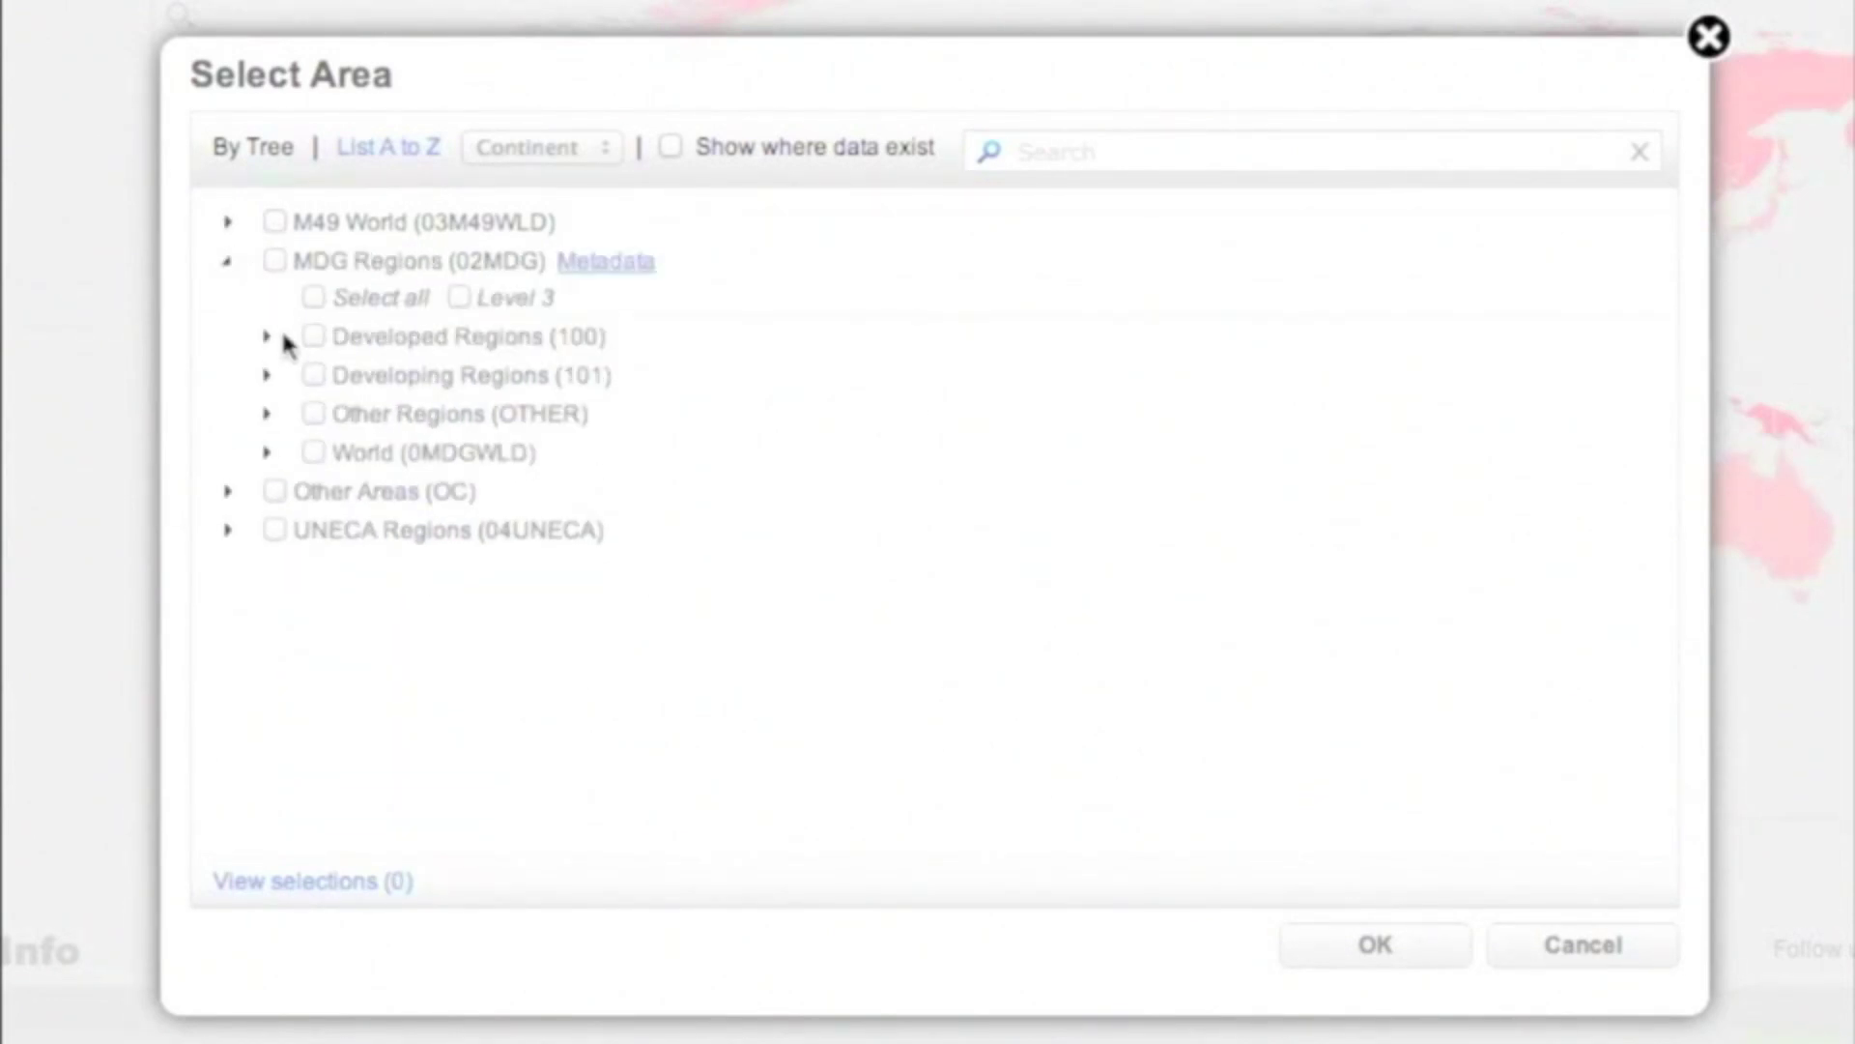
click(269, 375)
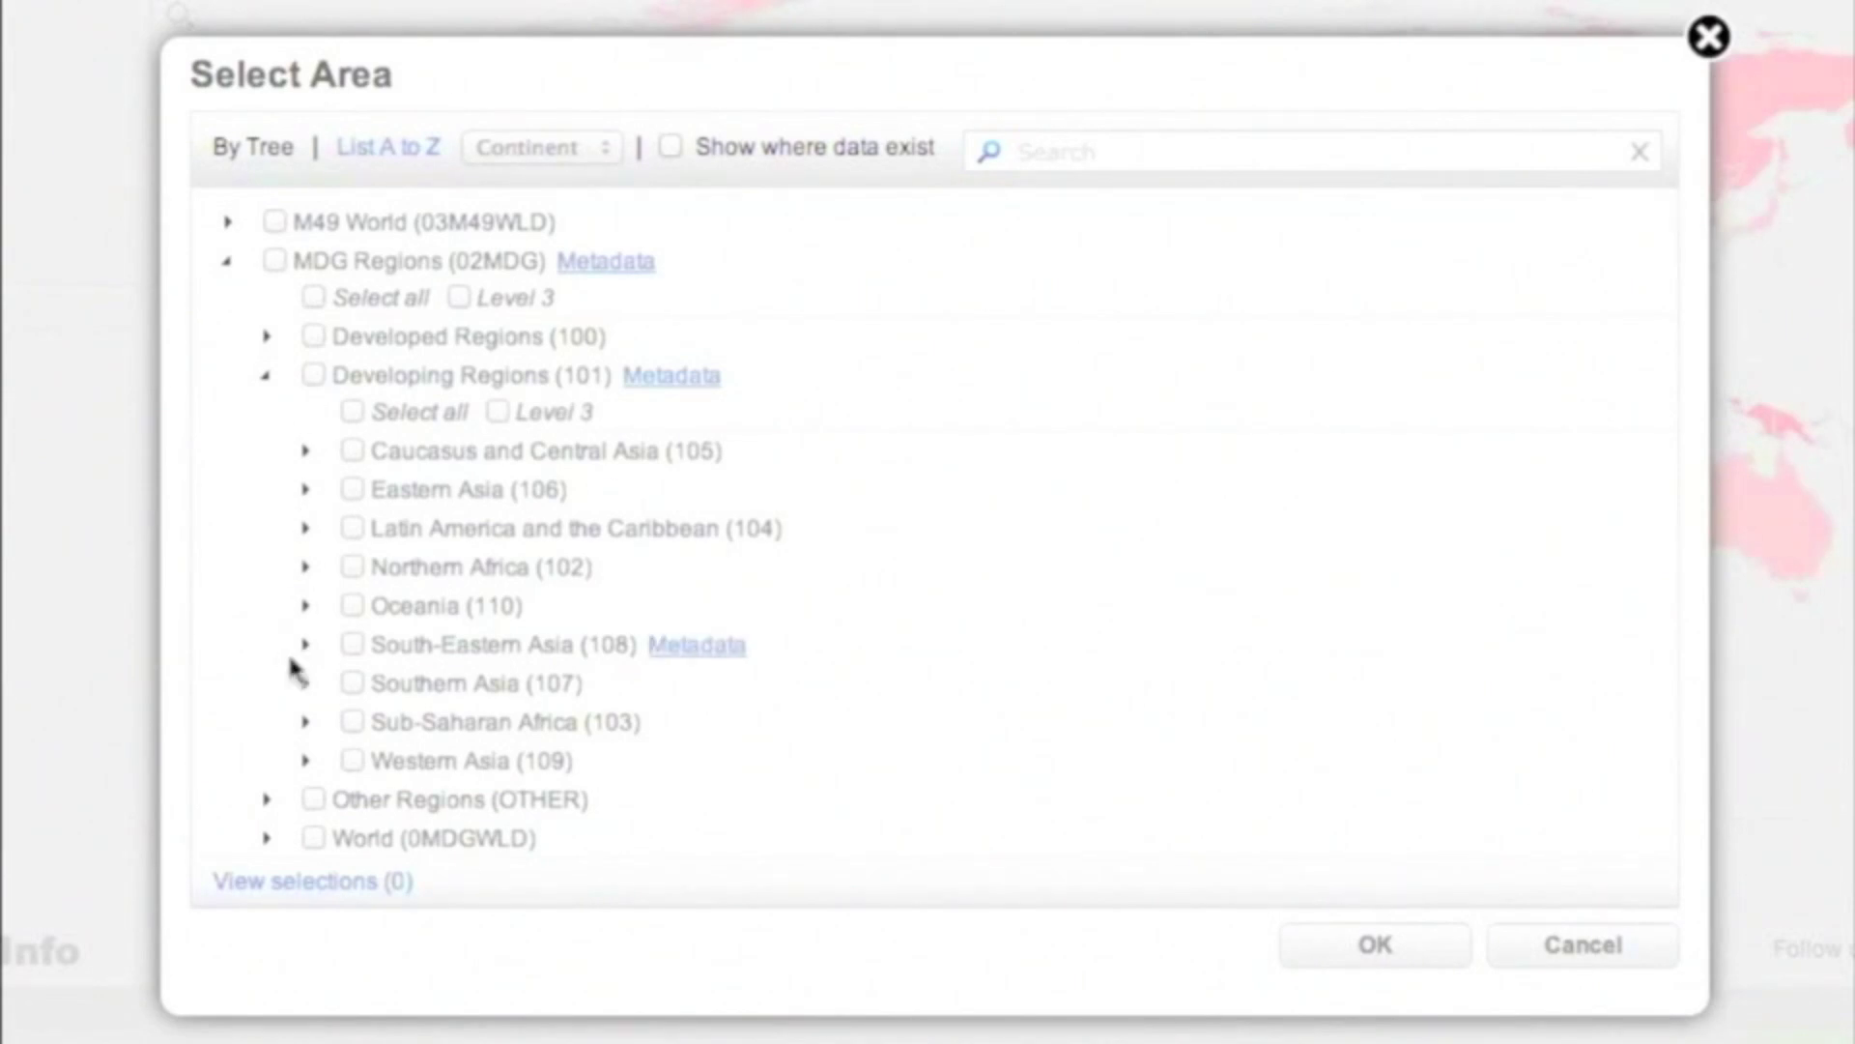
scroll(404, 767, down, 5)
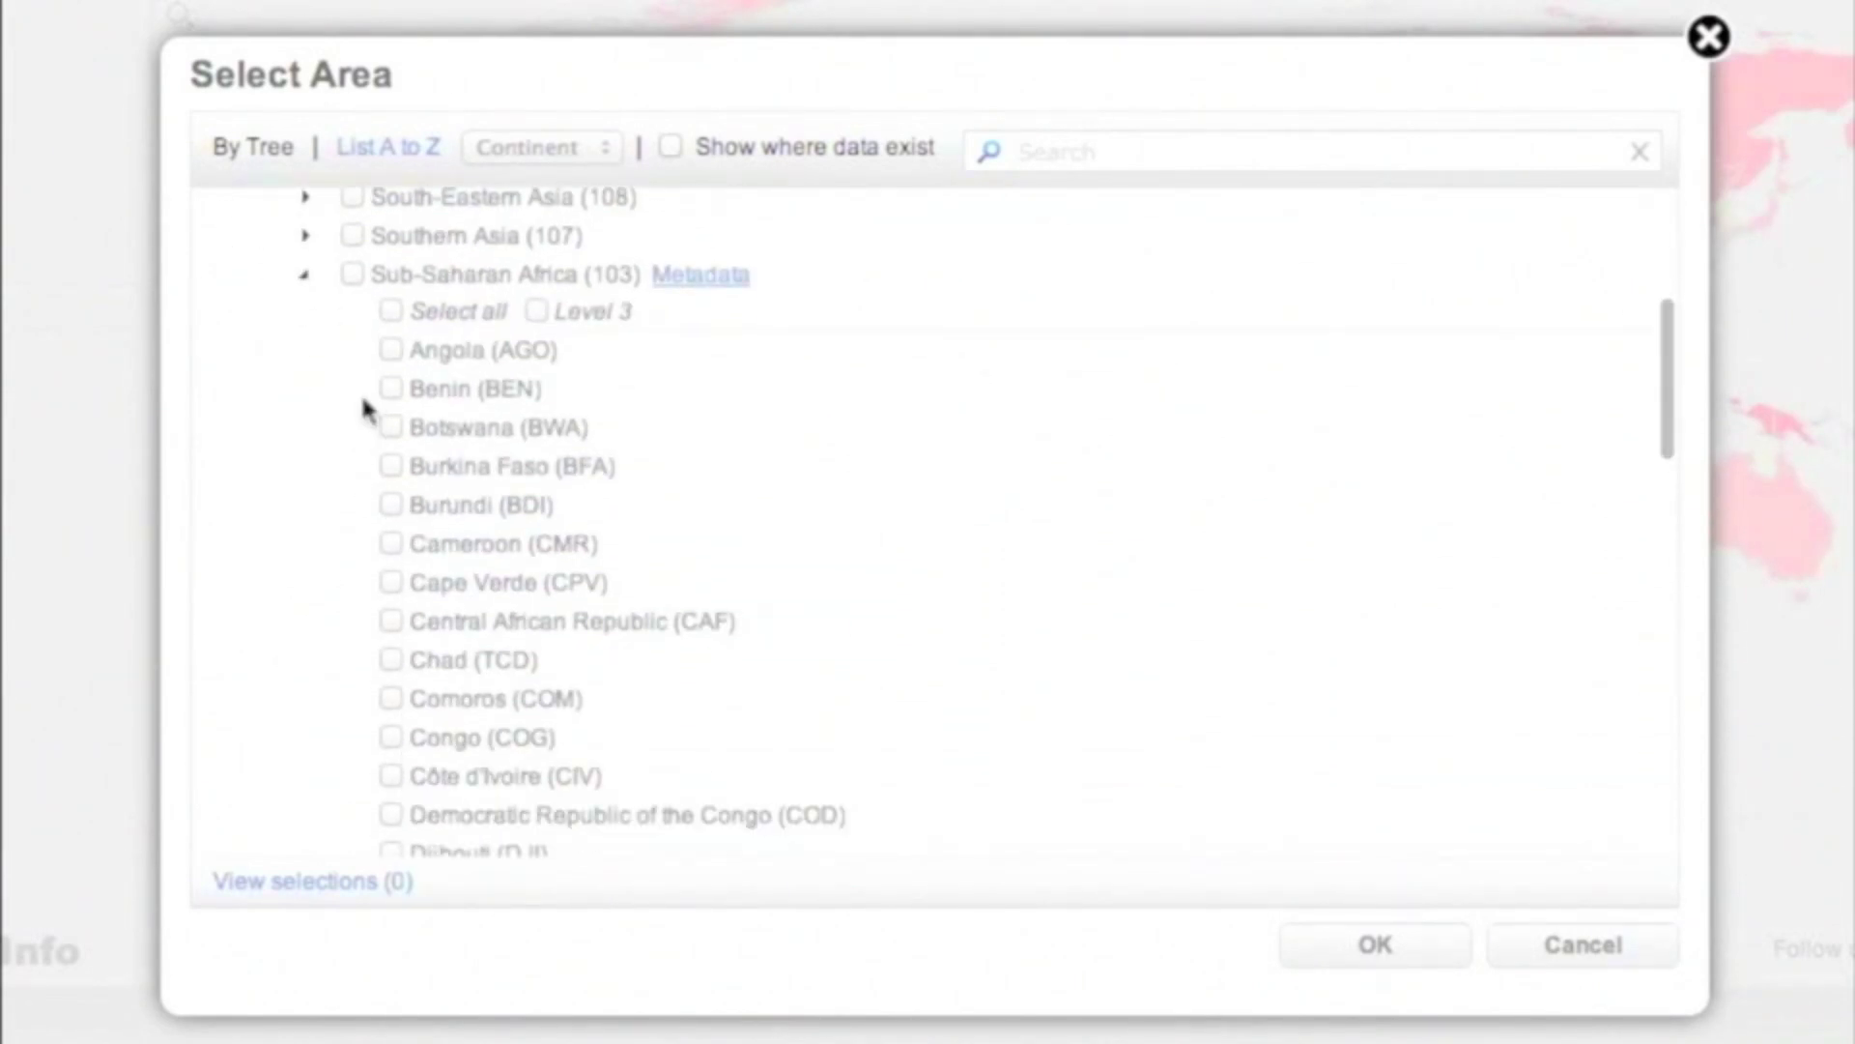
click(392, 311)
click(1329, 957)
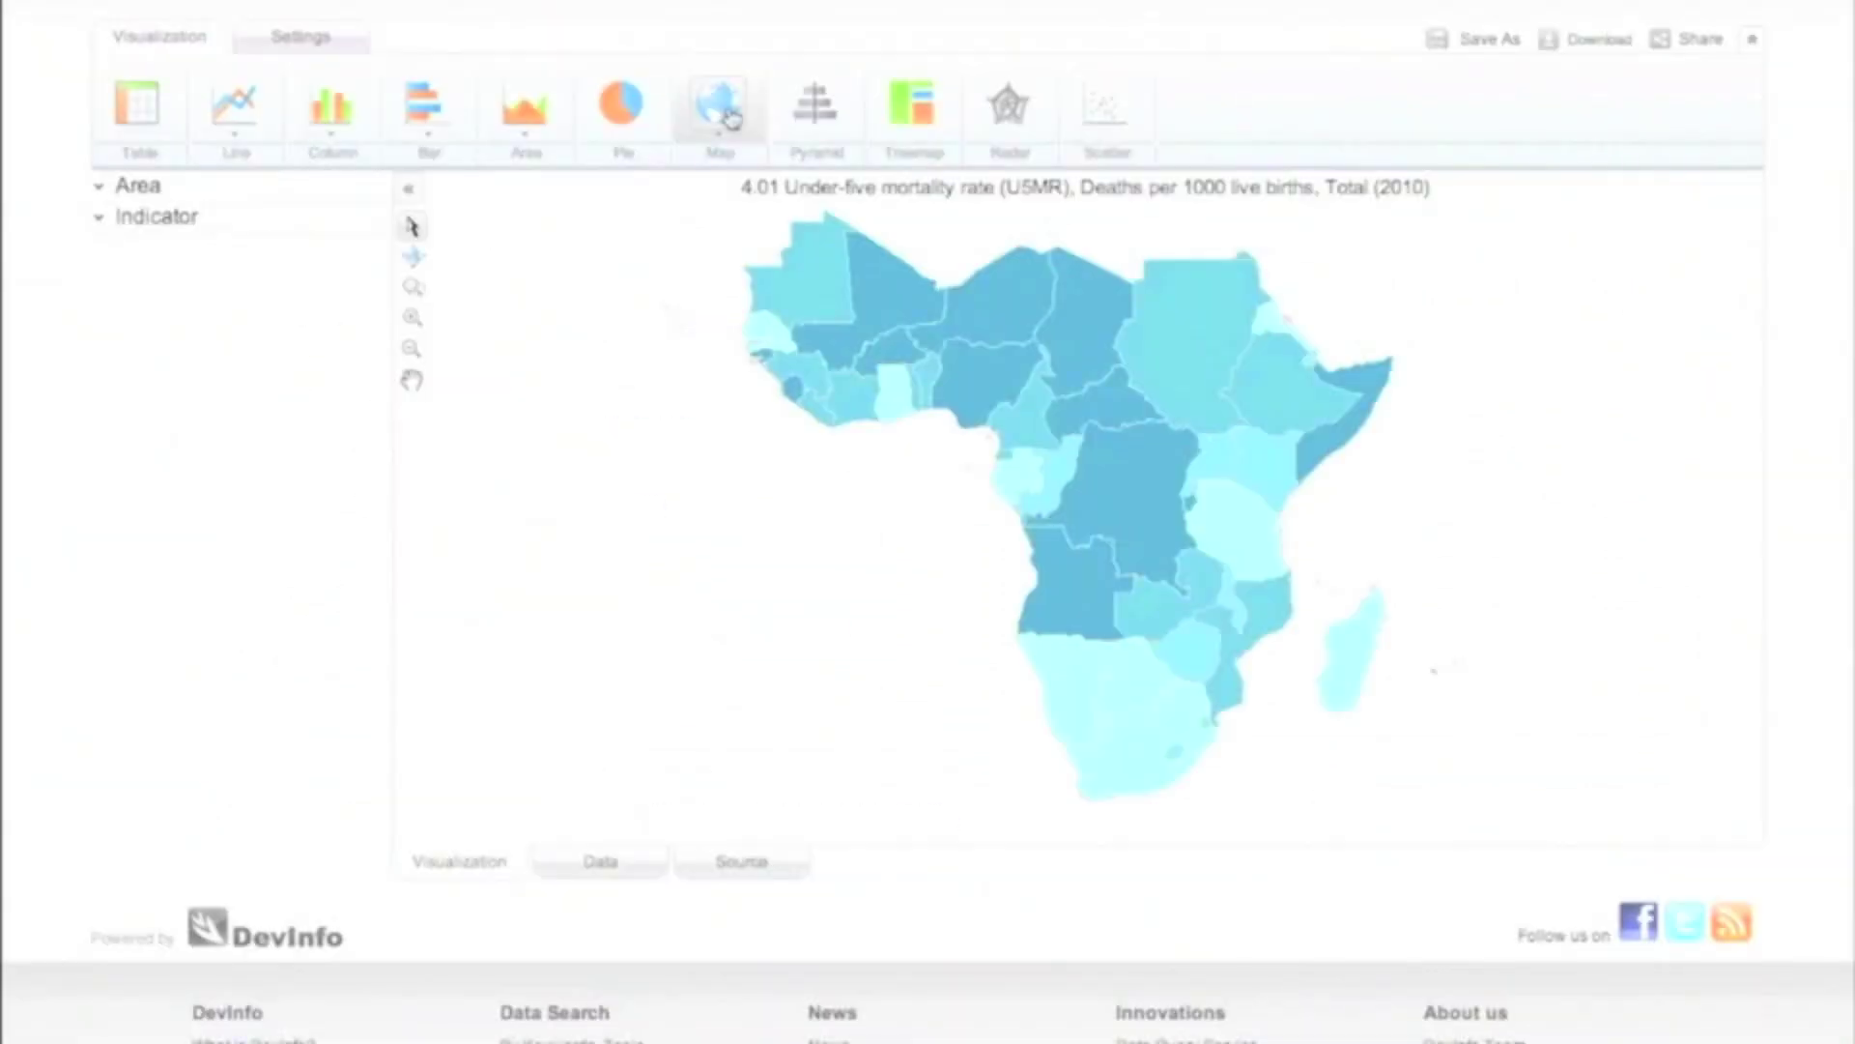
click(717, 142)
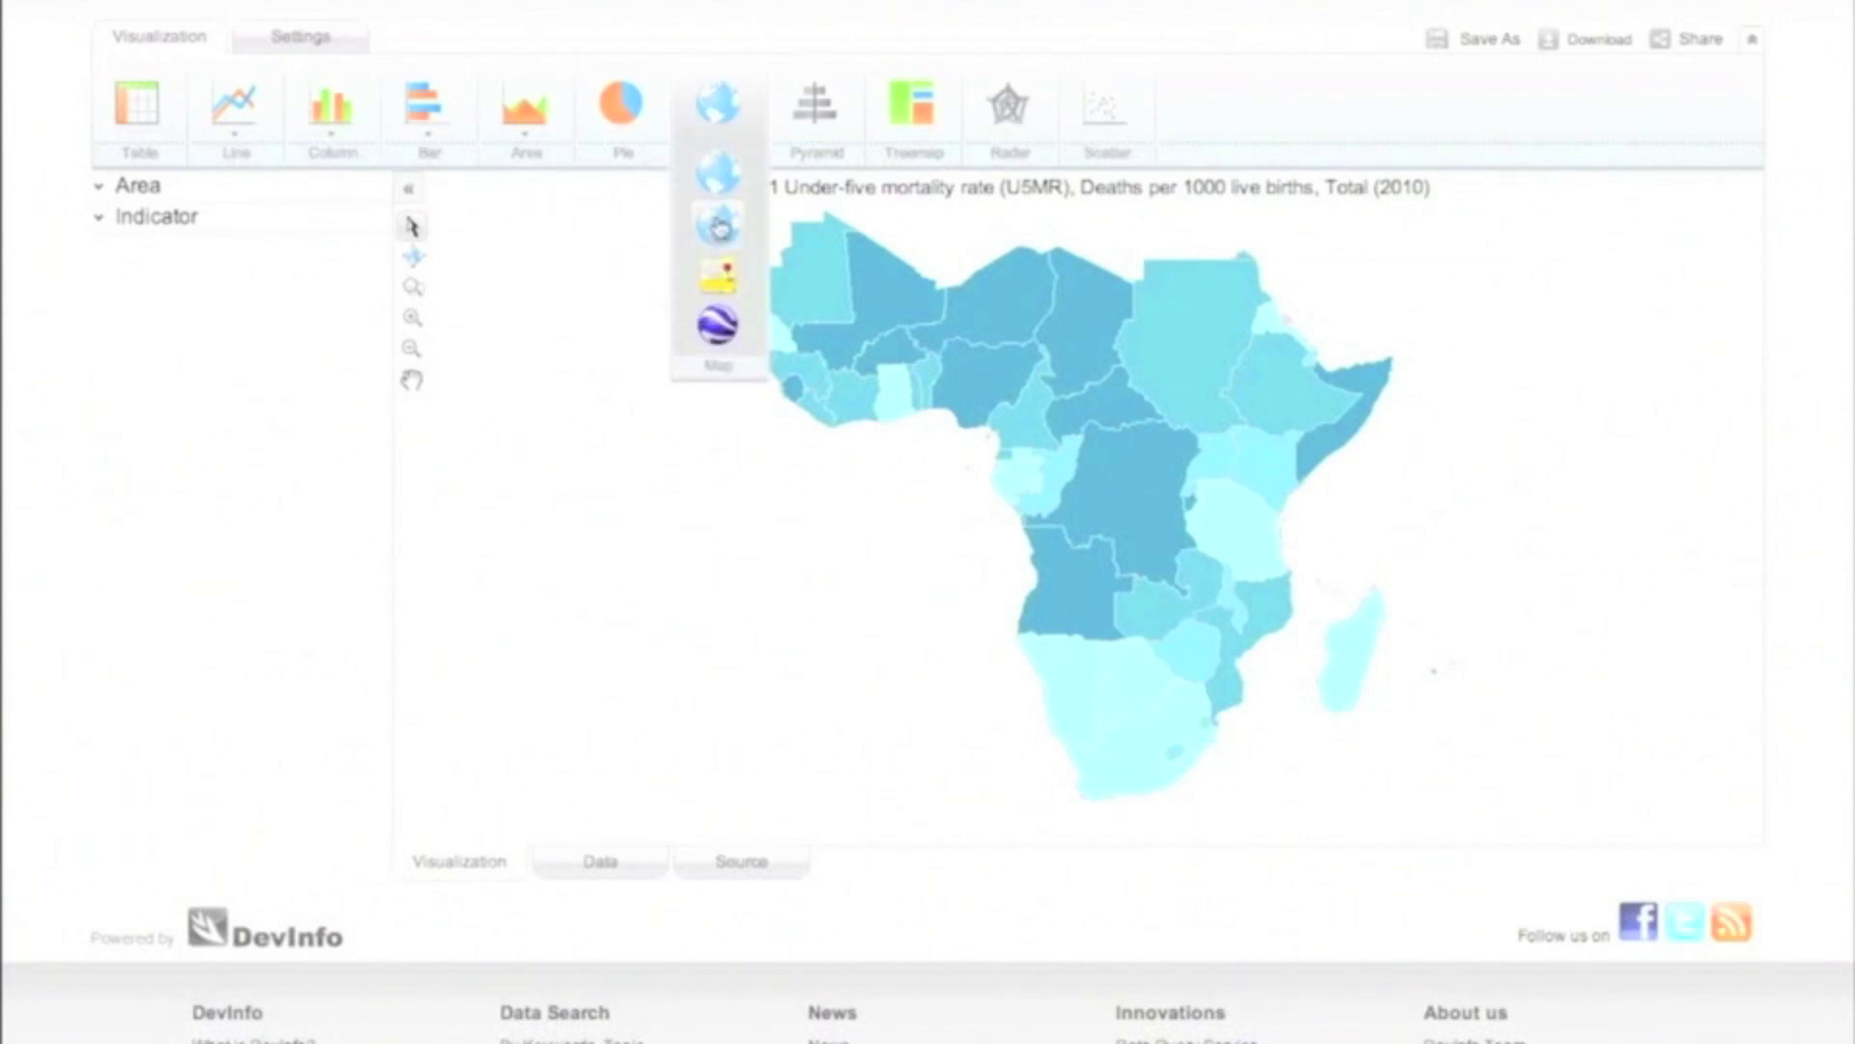
click(717, 324)
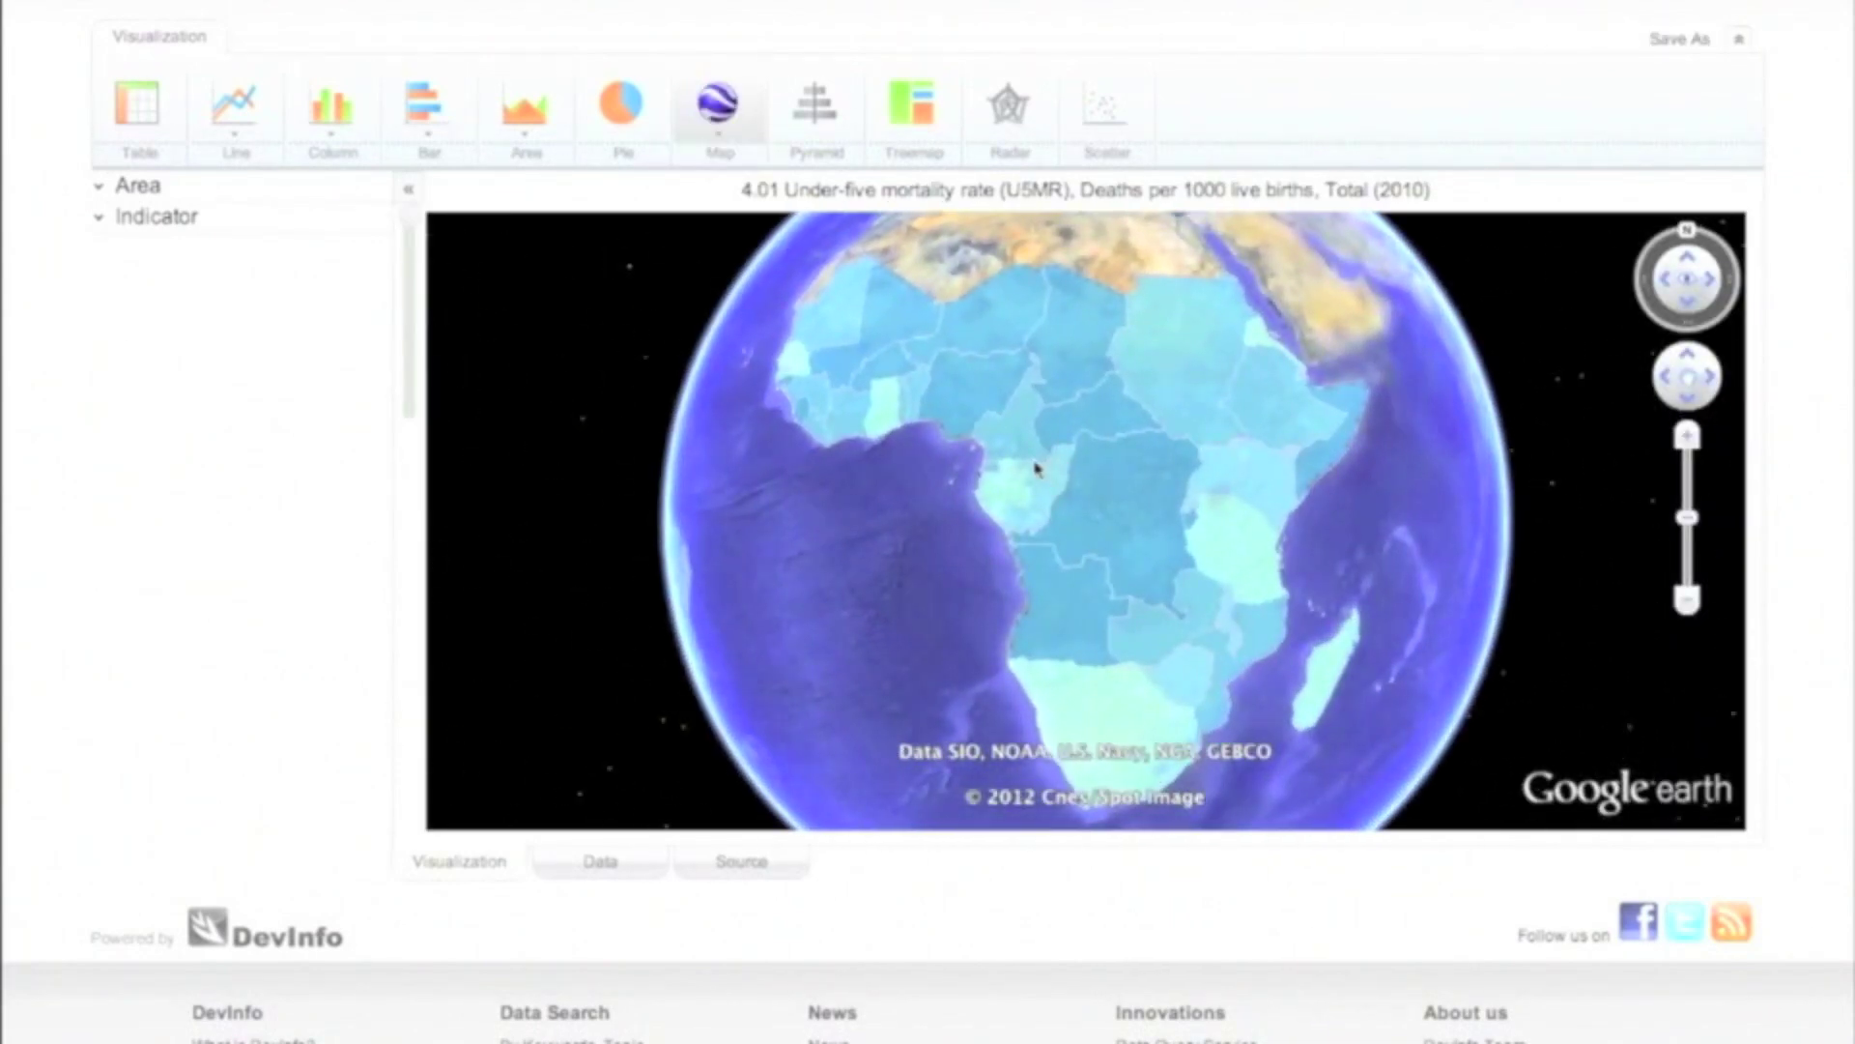
drag(978, 441, 1115, 533)
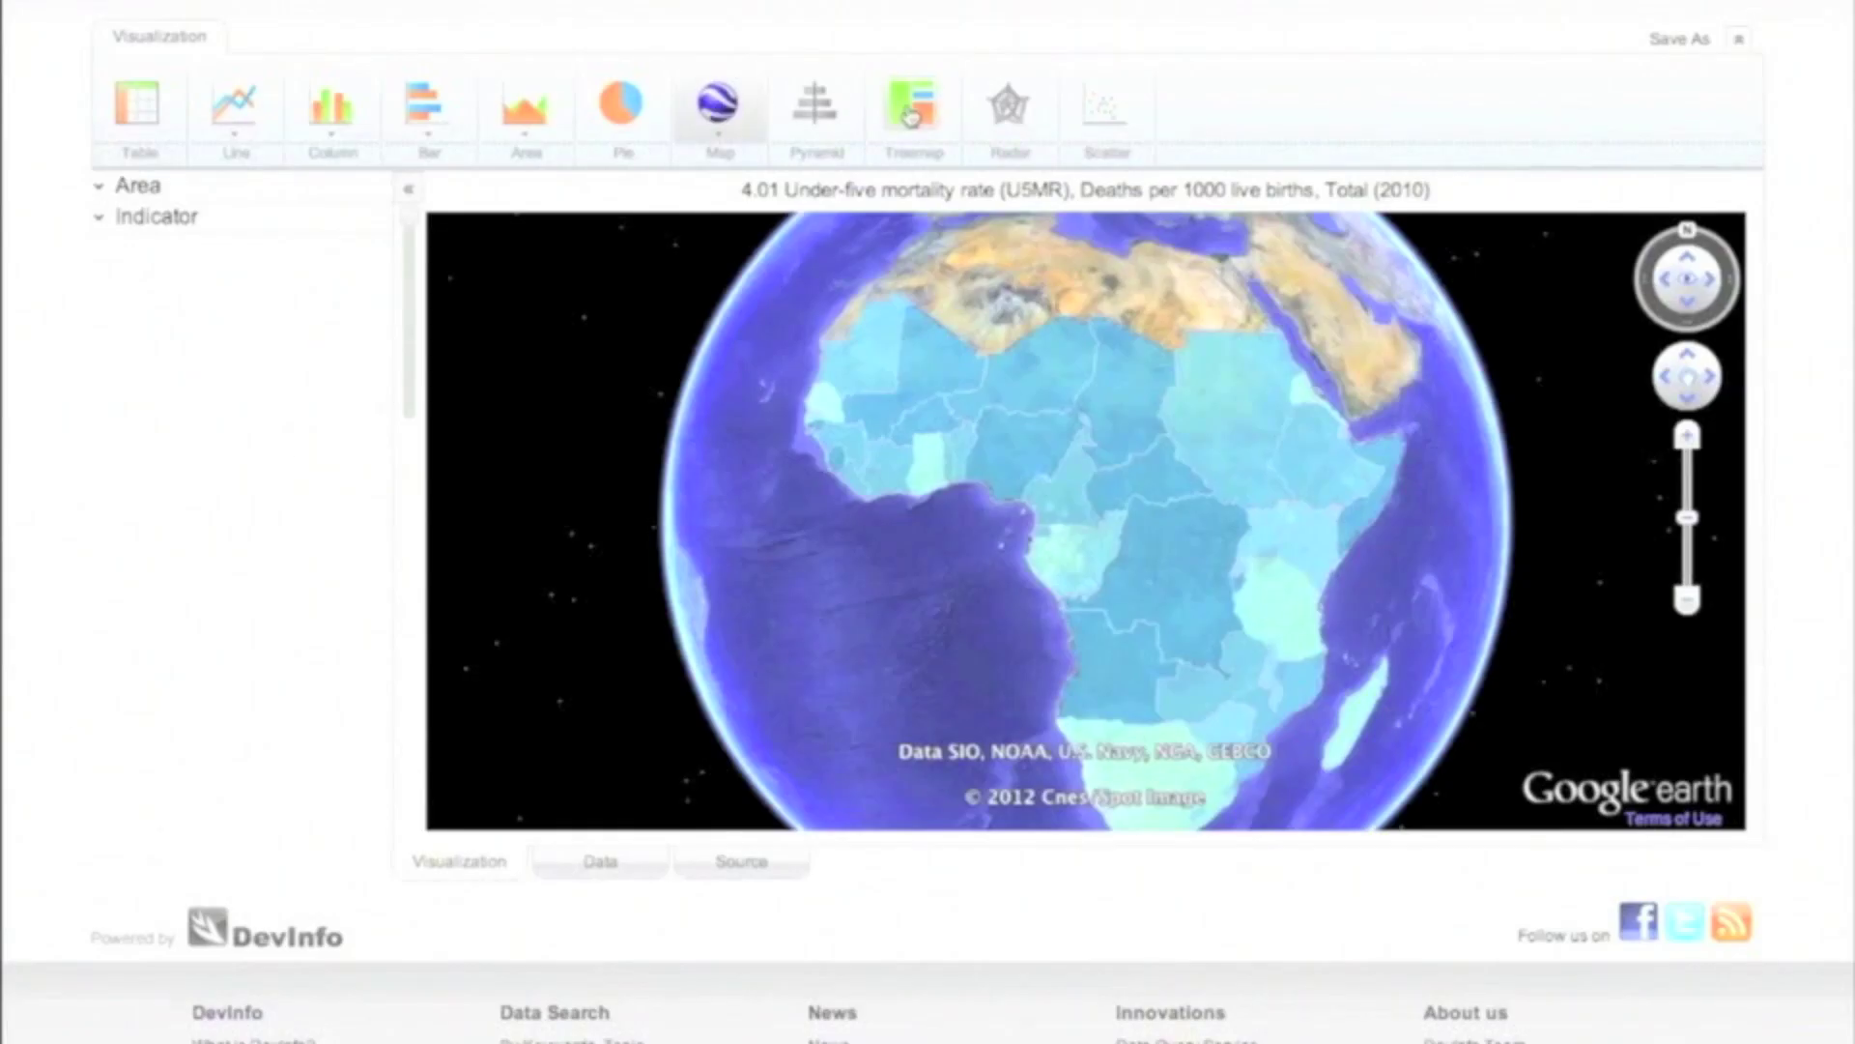
click(910, 108)
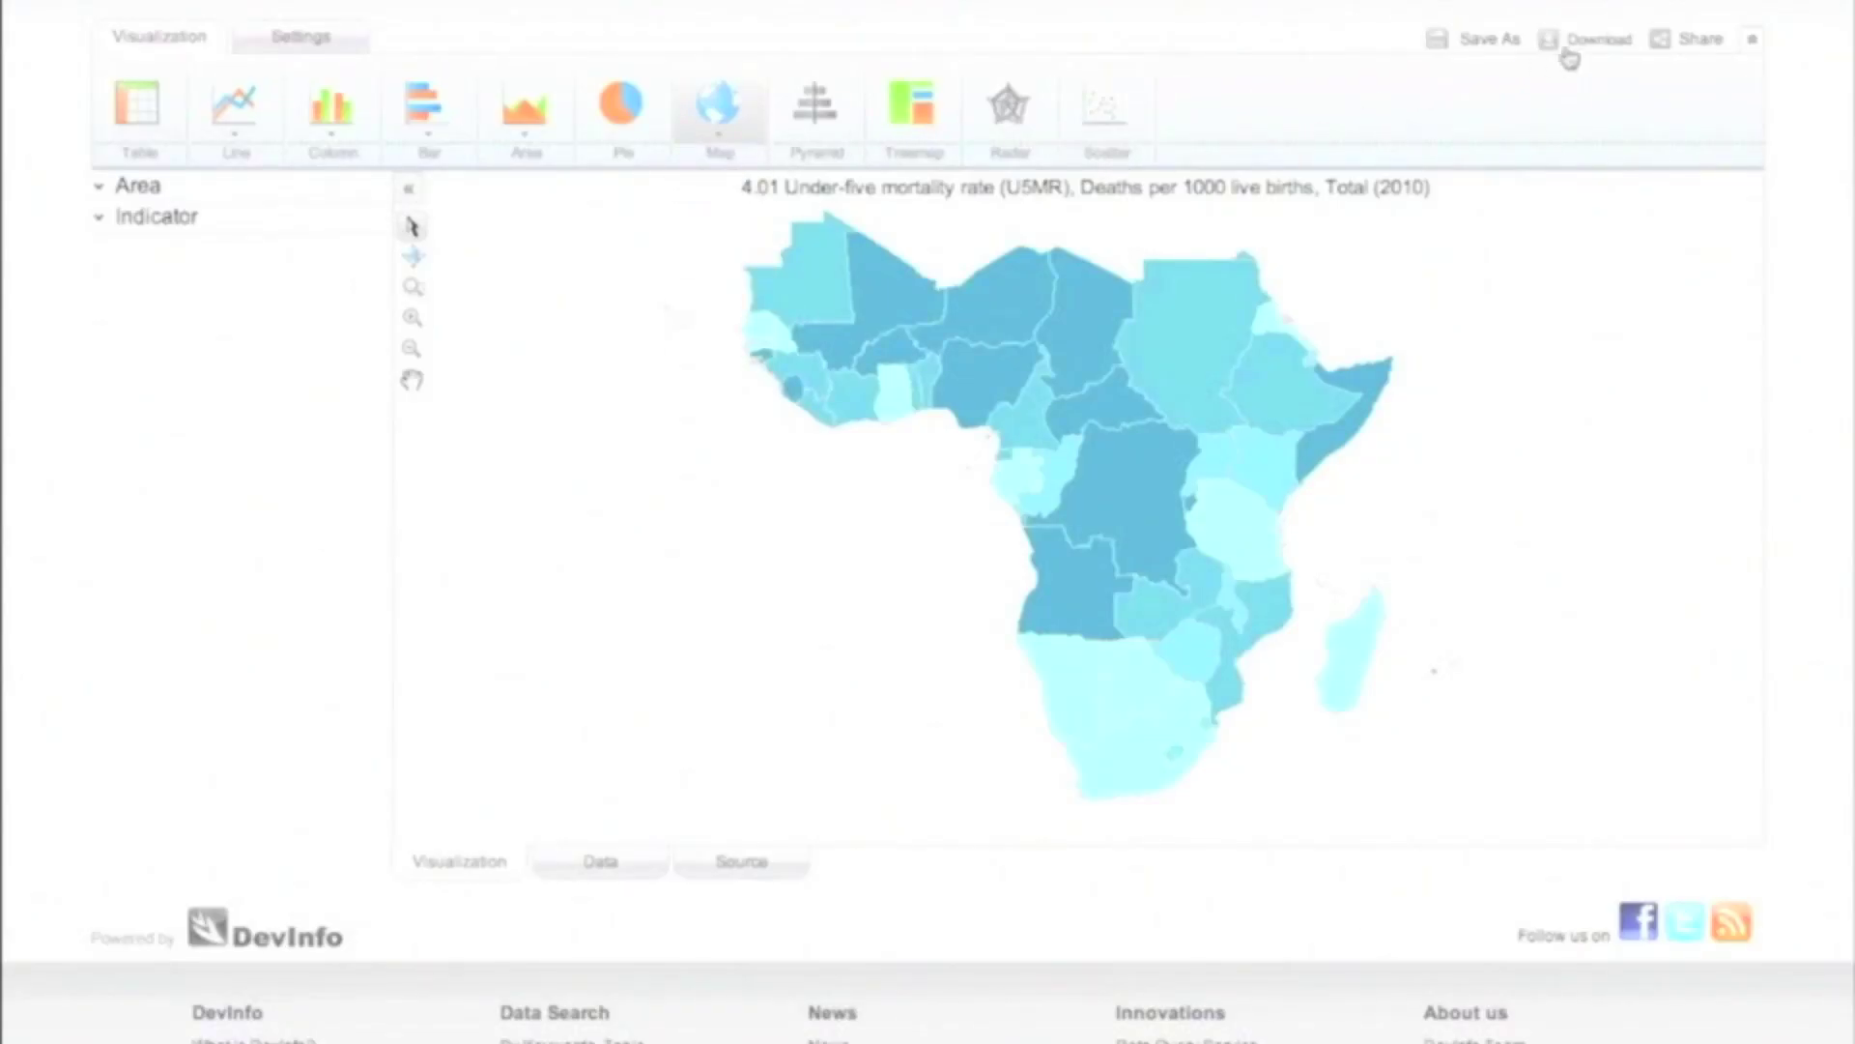
- Open and dismiss Image Settings, then copy the country table from the spreadsheet
click(1623, 68)
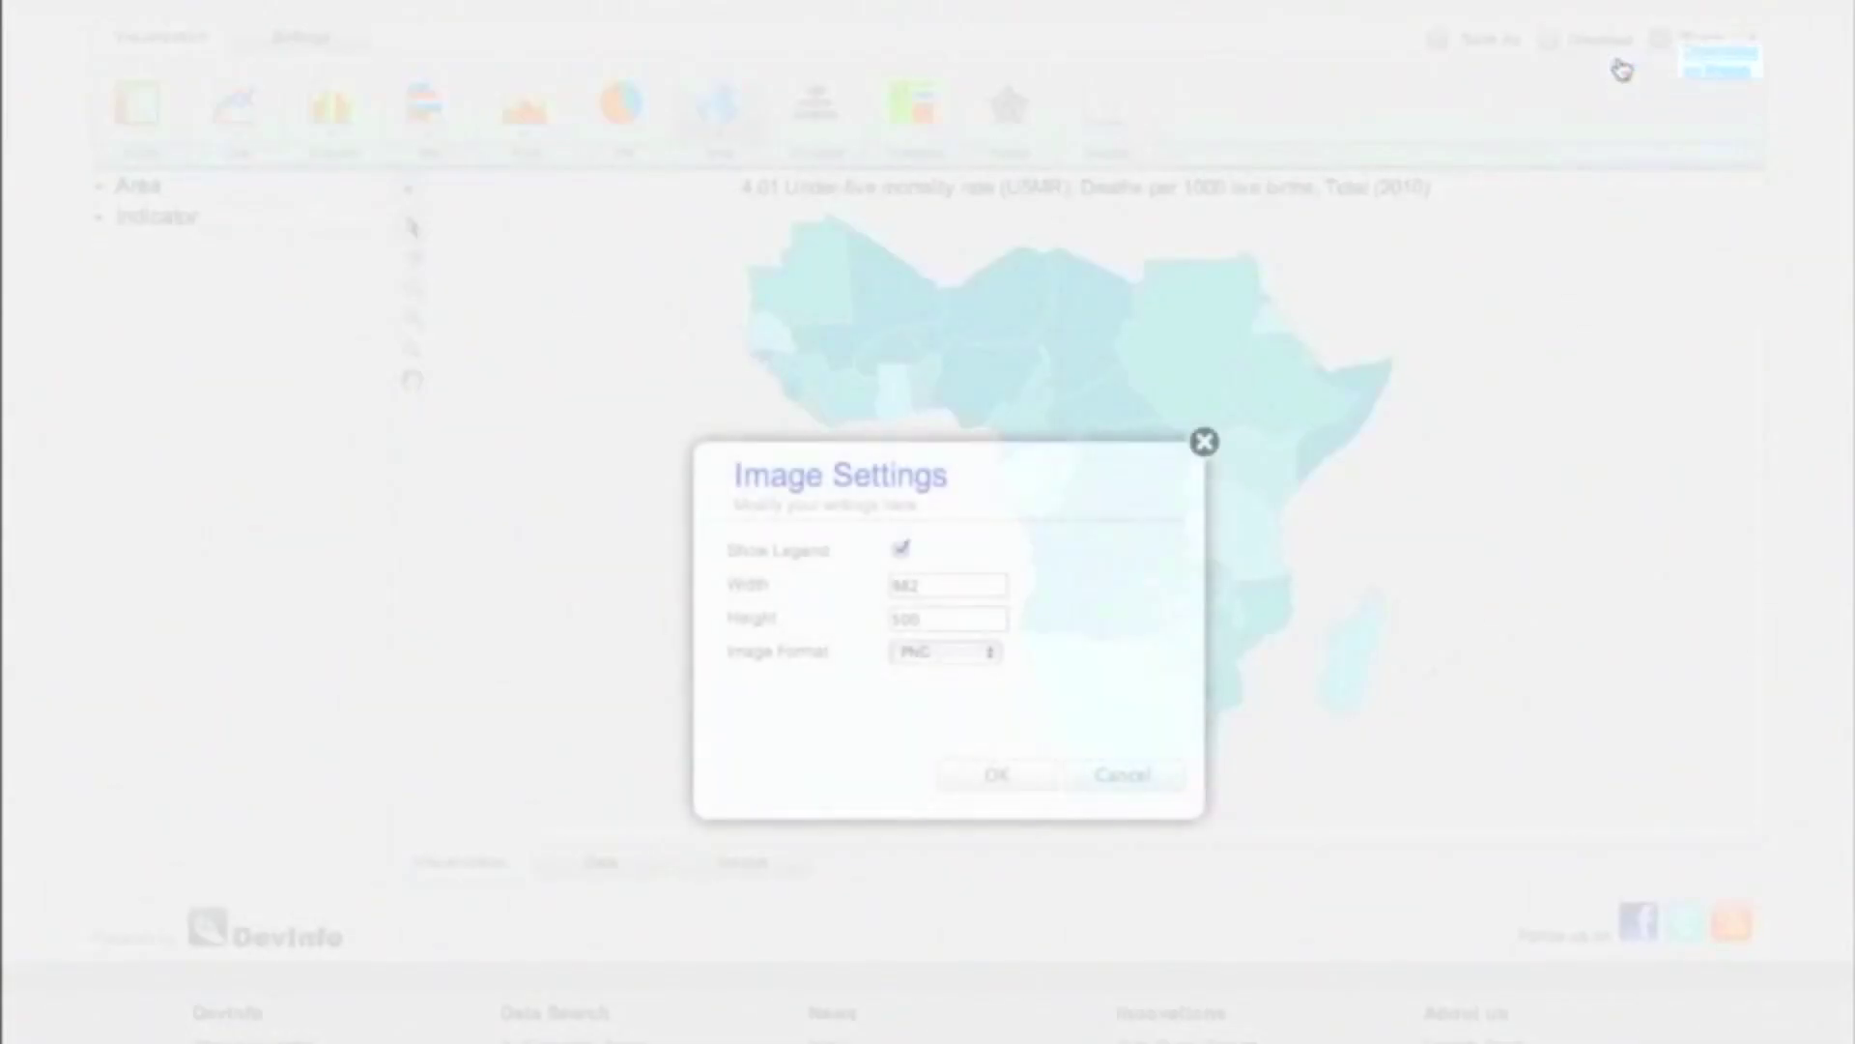
click(995, 777)
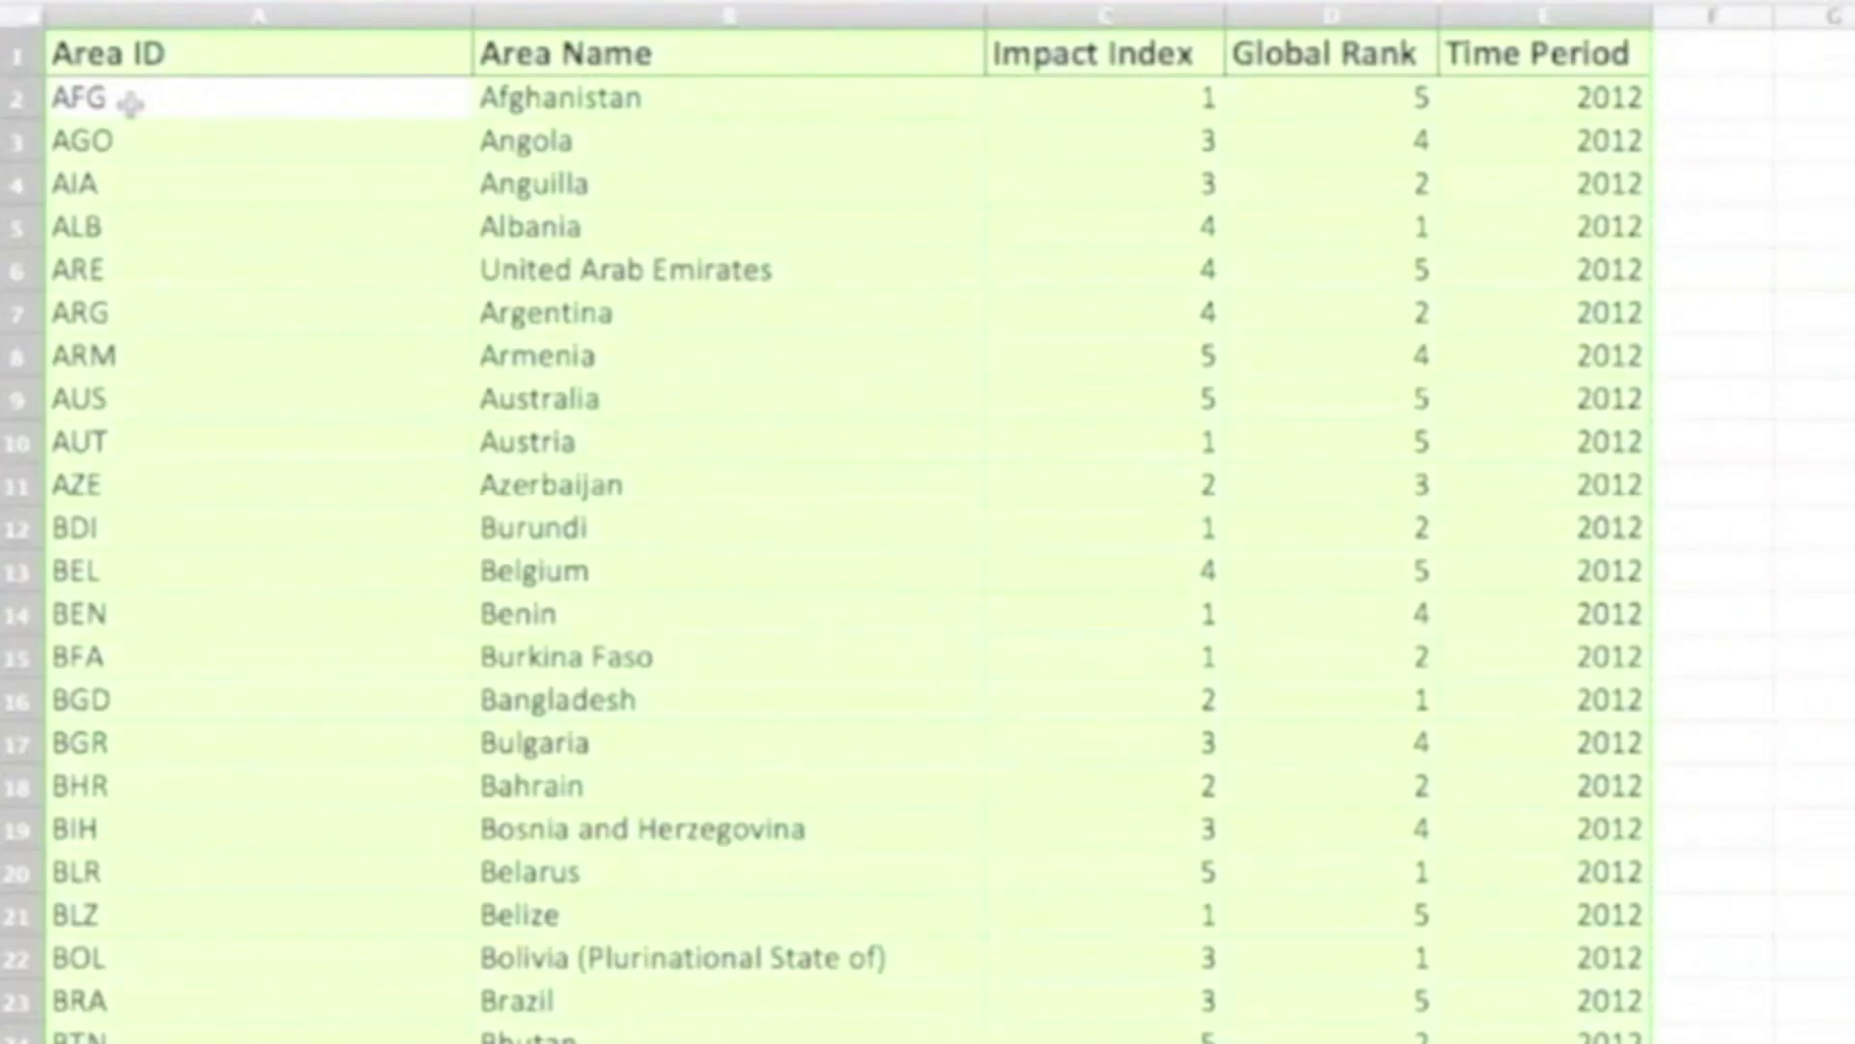
right_click(135, 114)
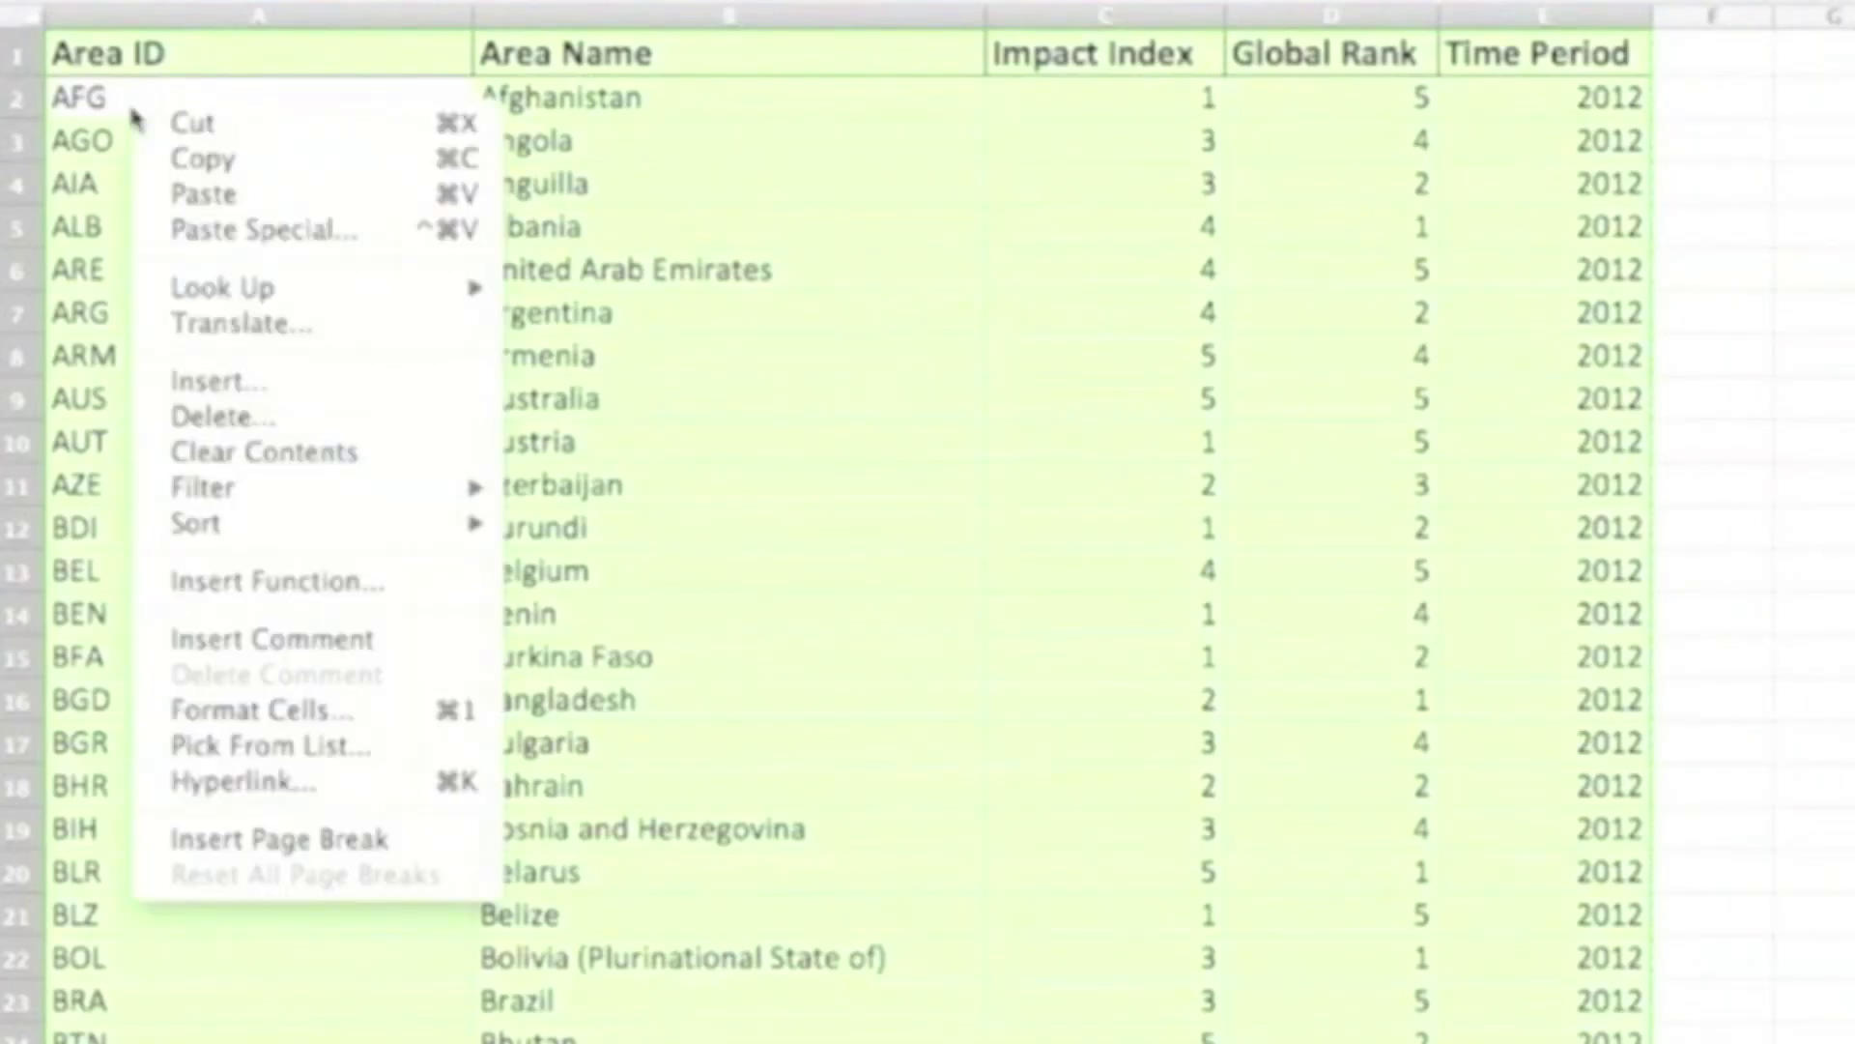
click(193, 164)
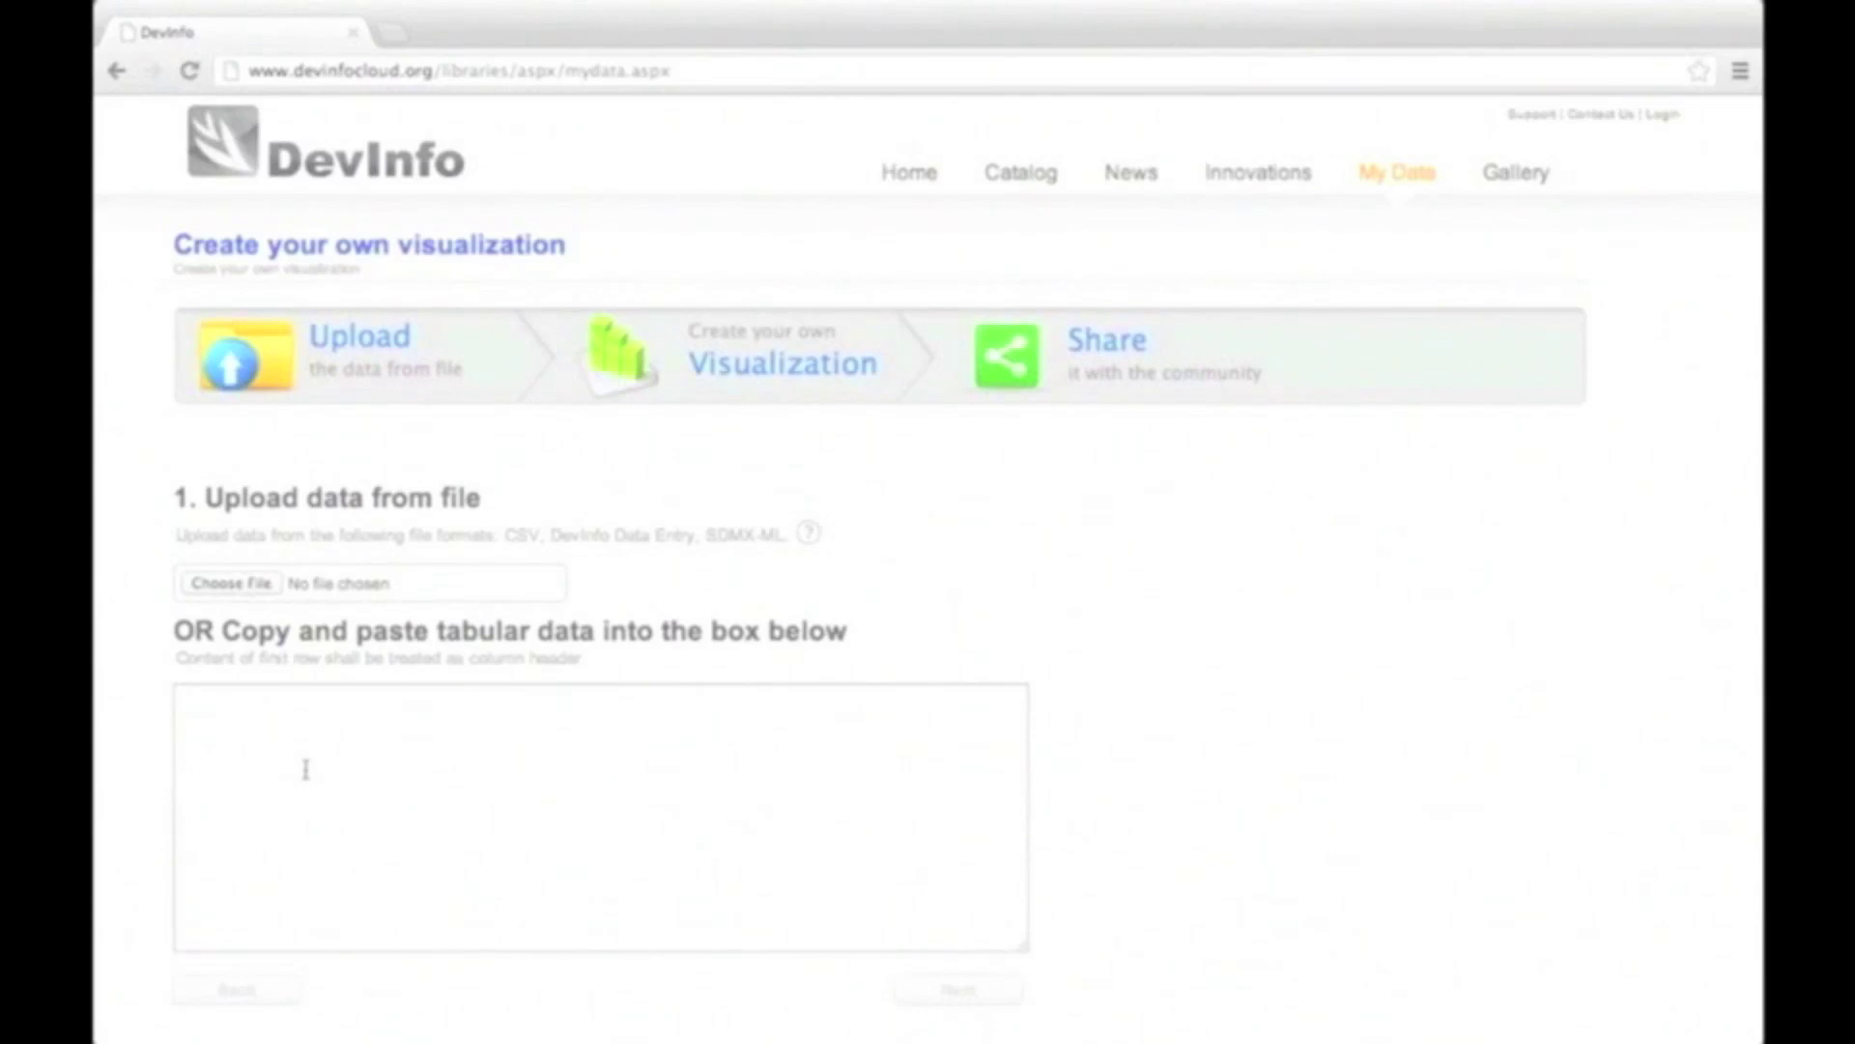
- Paste the copied country table into the data box and continue to the map
right_click(307, 773)
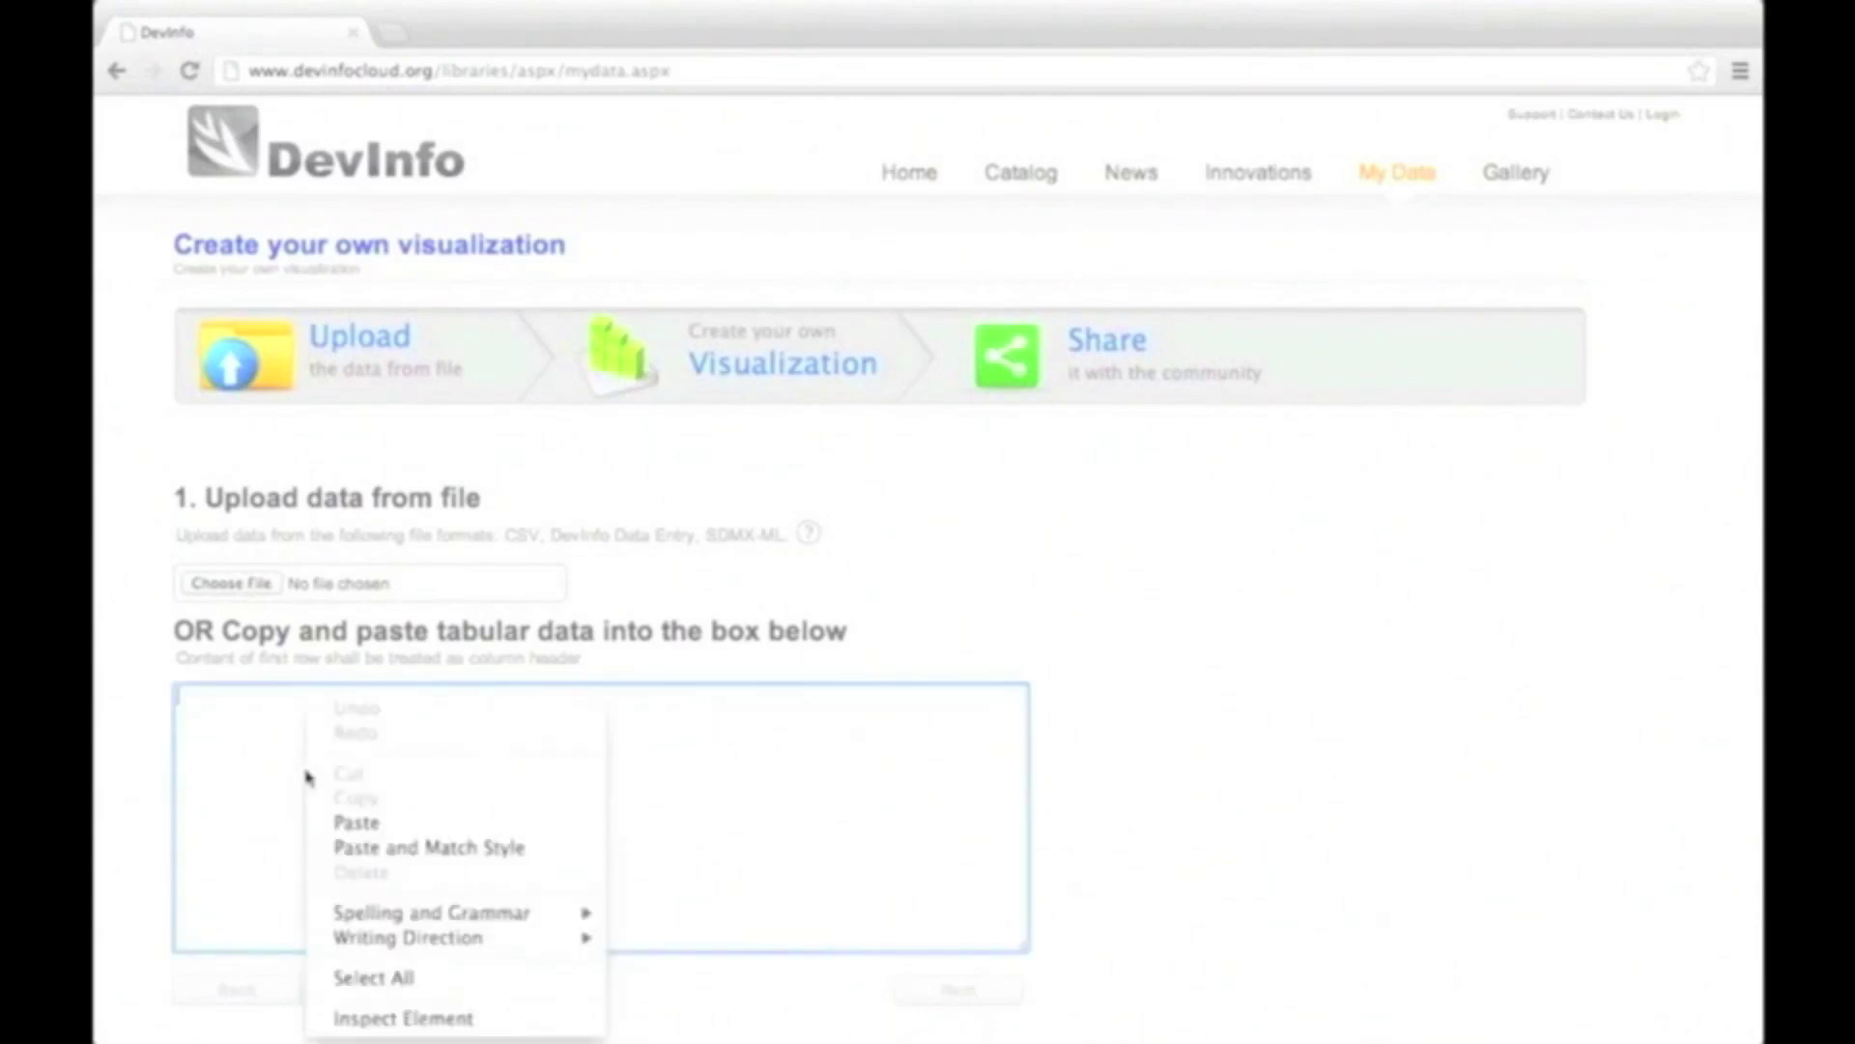
click(354, 822)
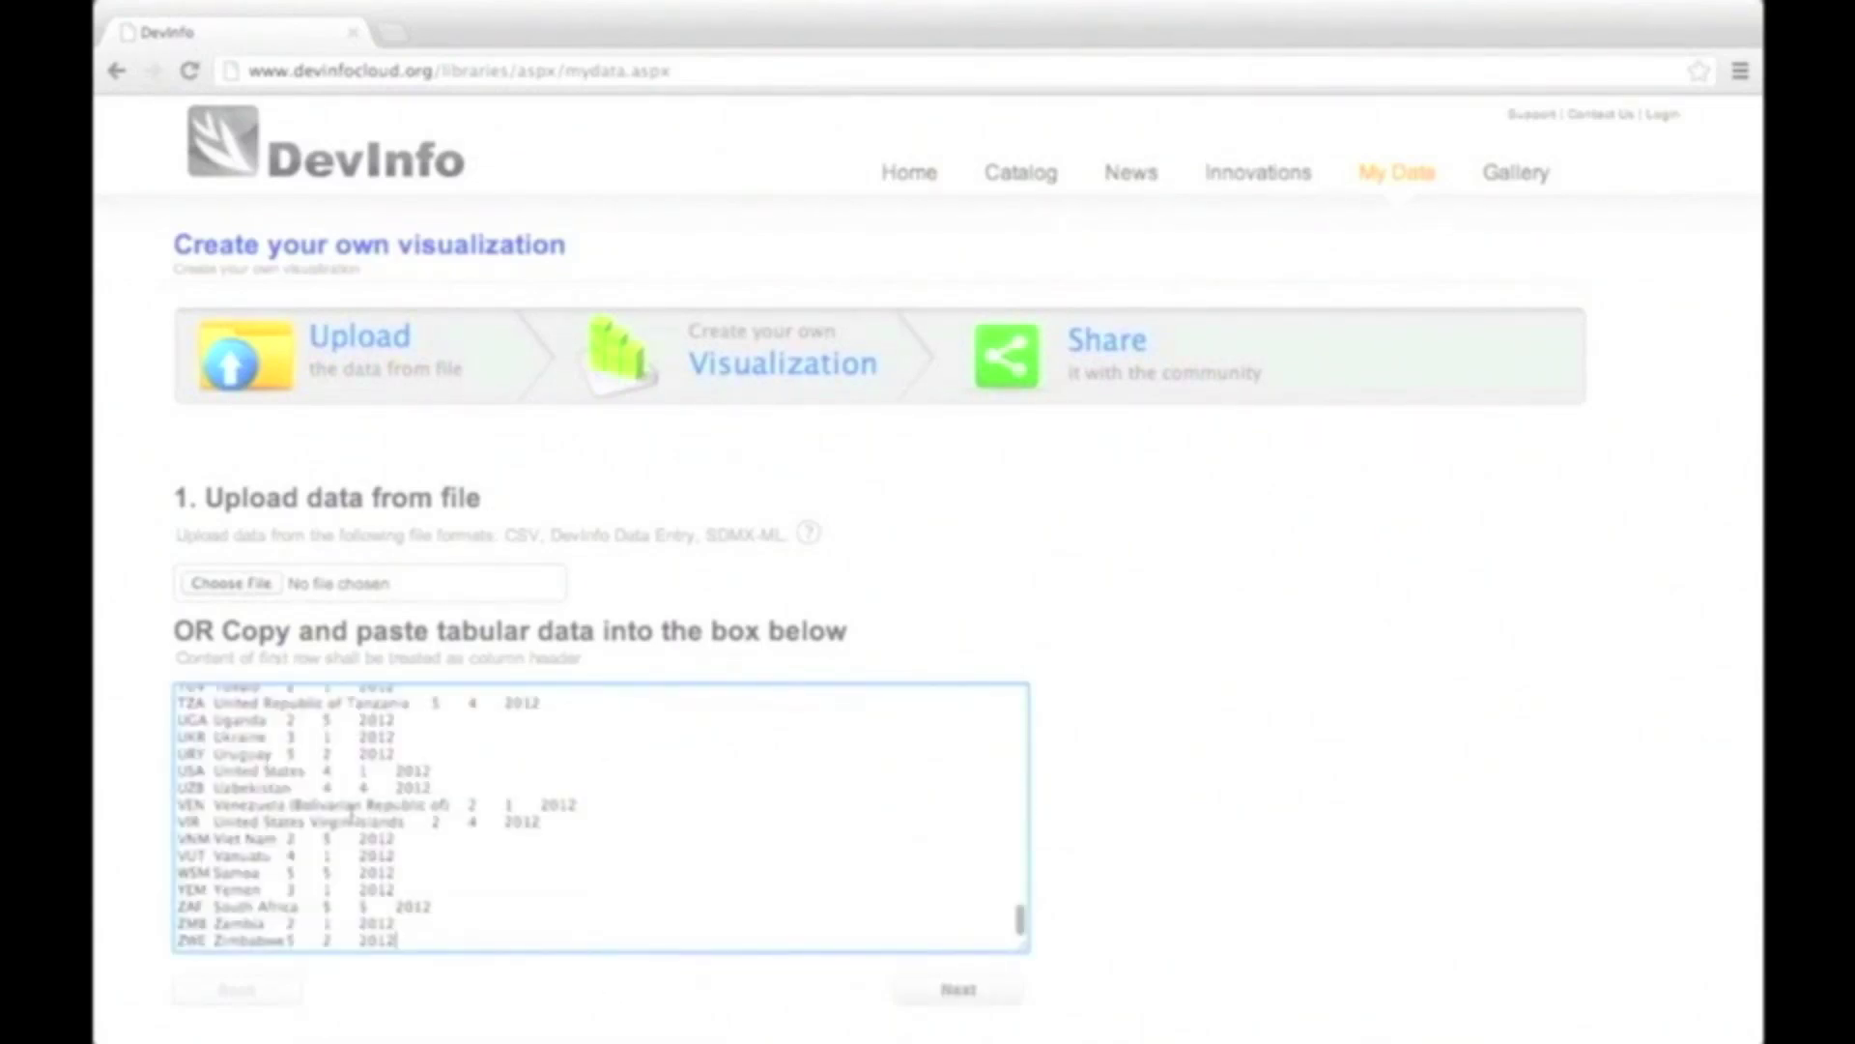
click(959, 991)
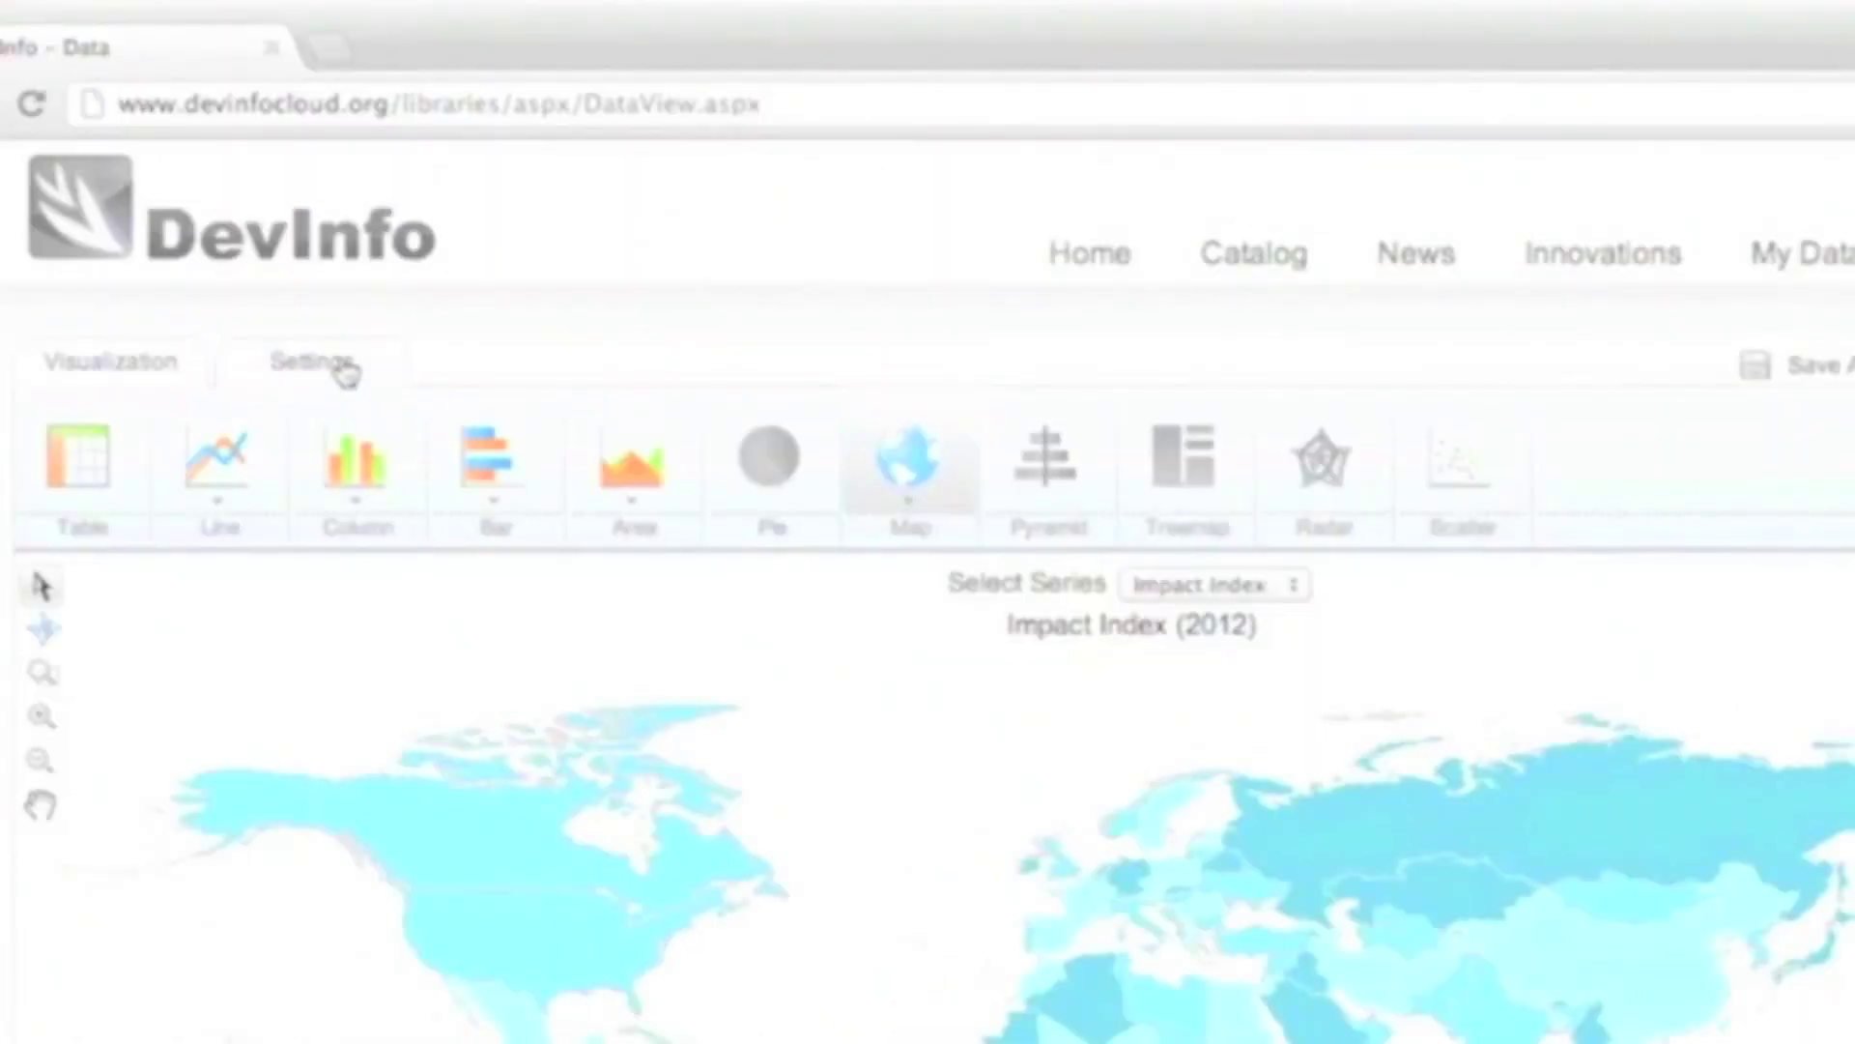
- Adjust the map's colour palette, zoom into Africa and western Asia, and download as XLS
click(343, 368)
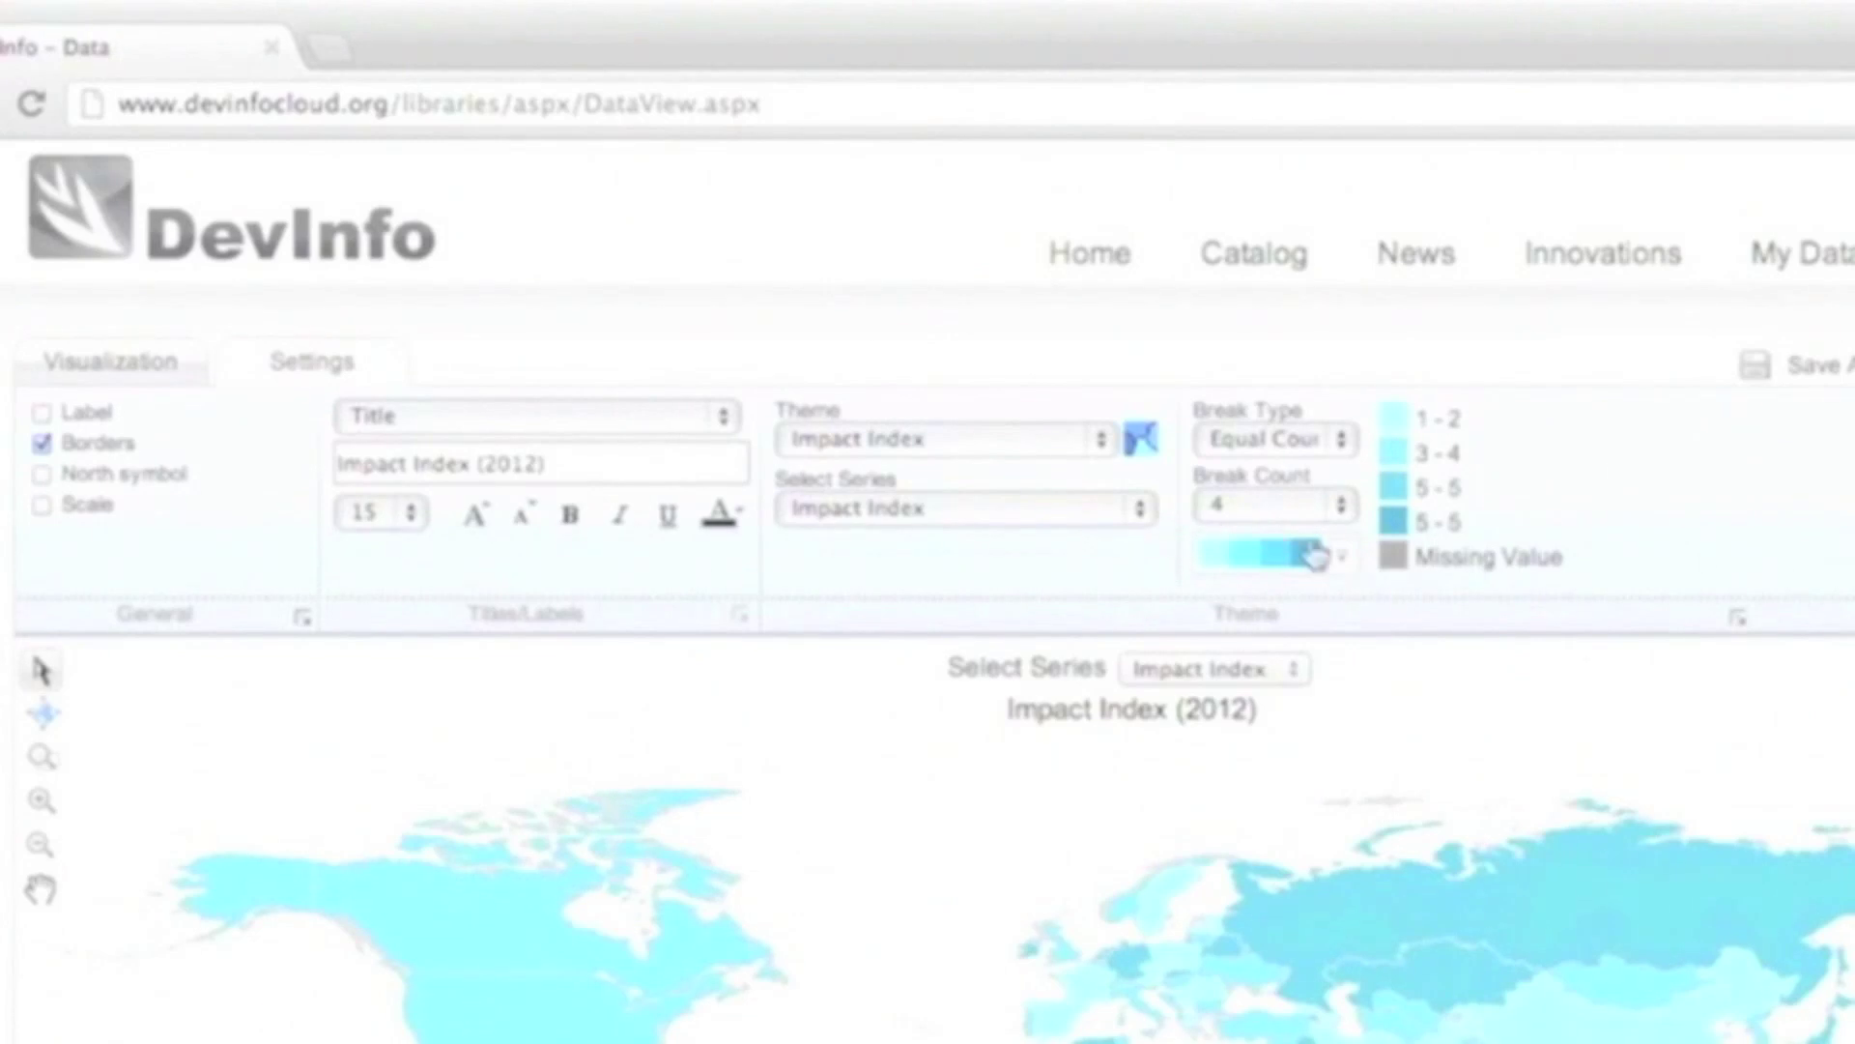
click(1339, 568)
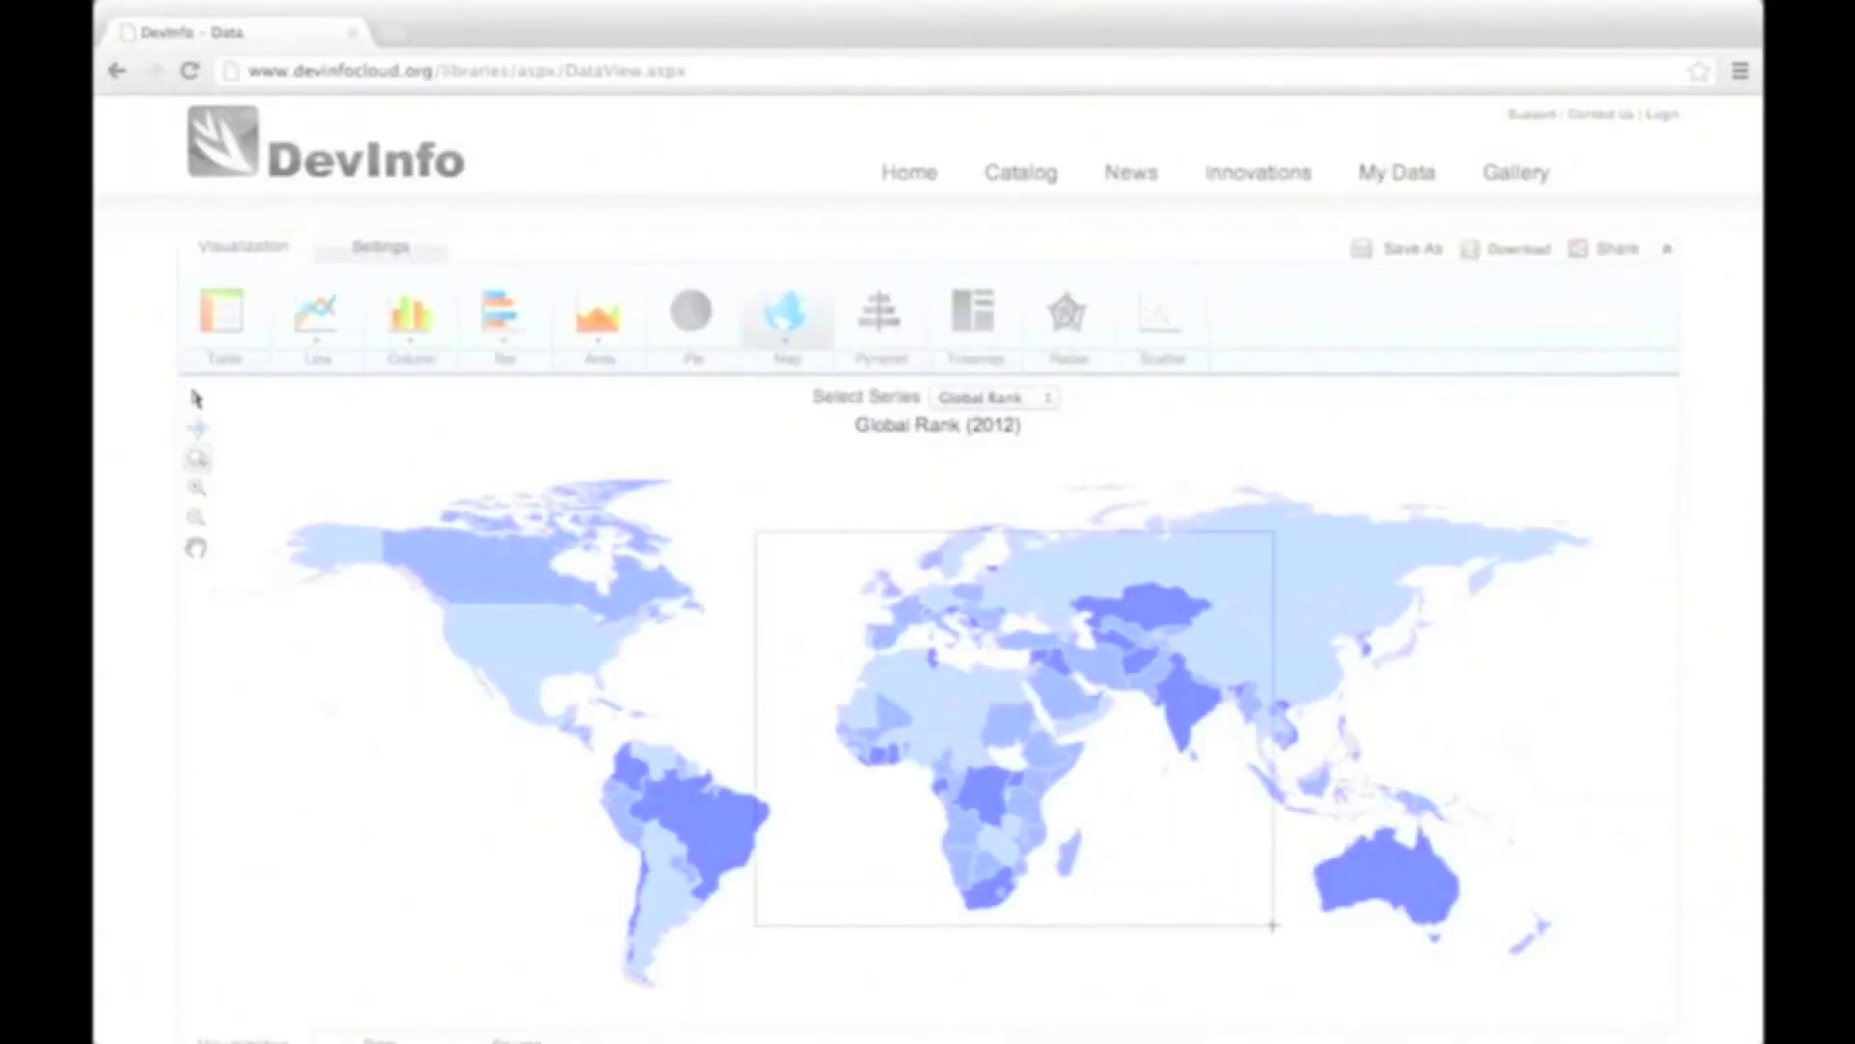
drag(1348, 989, 1349, 989)
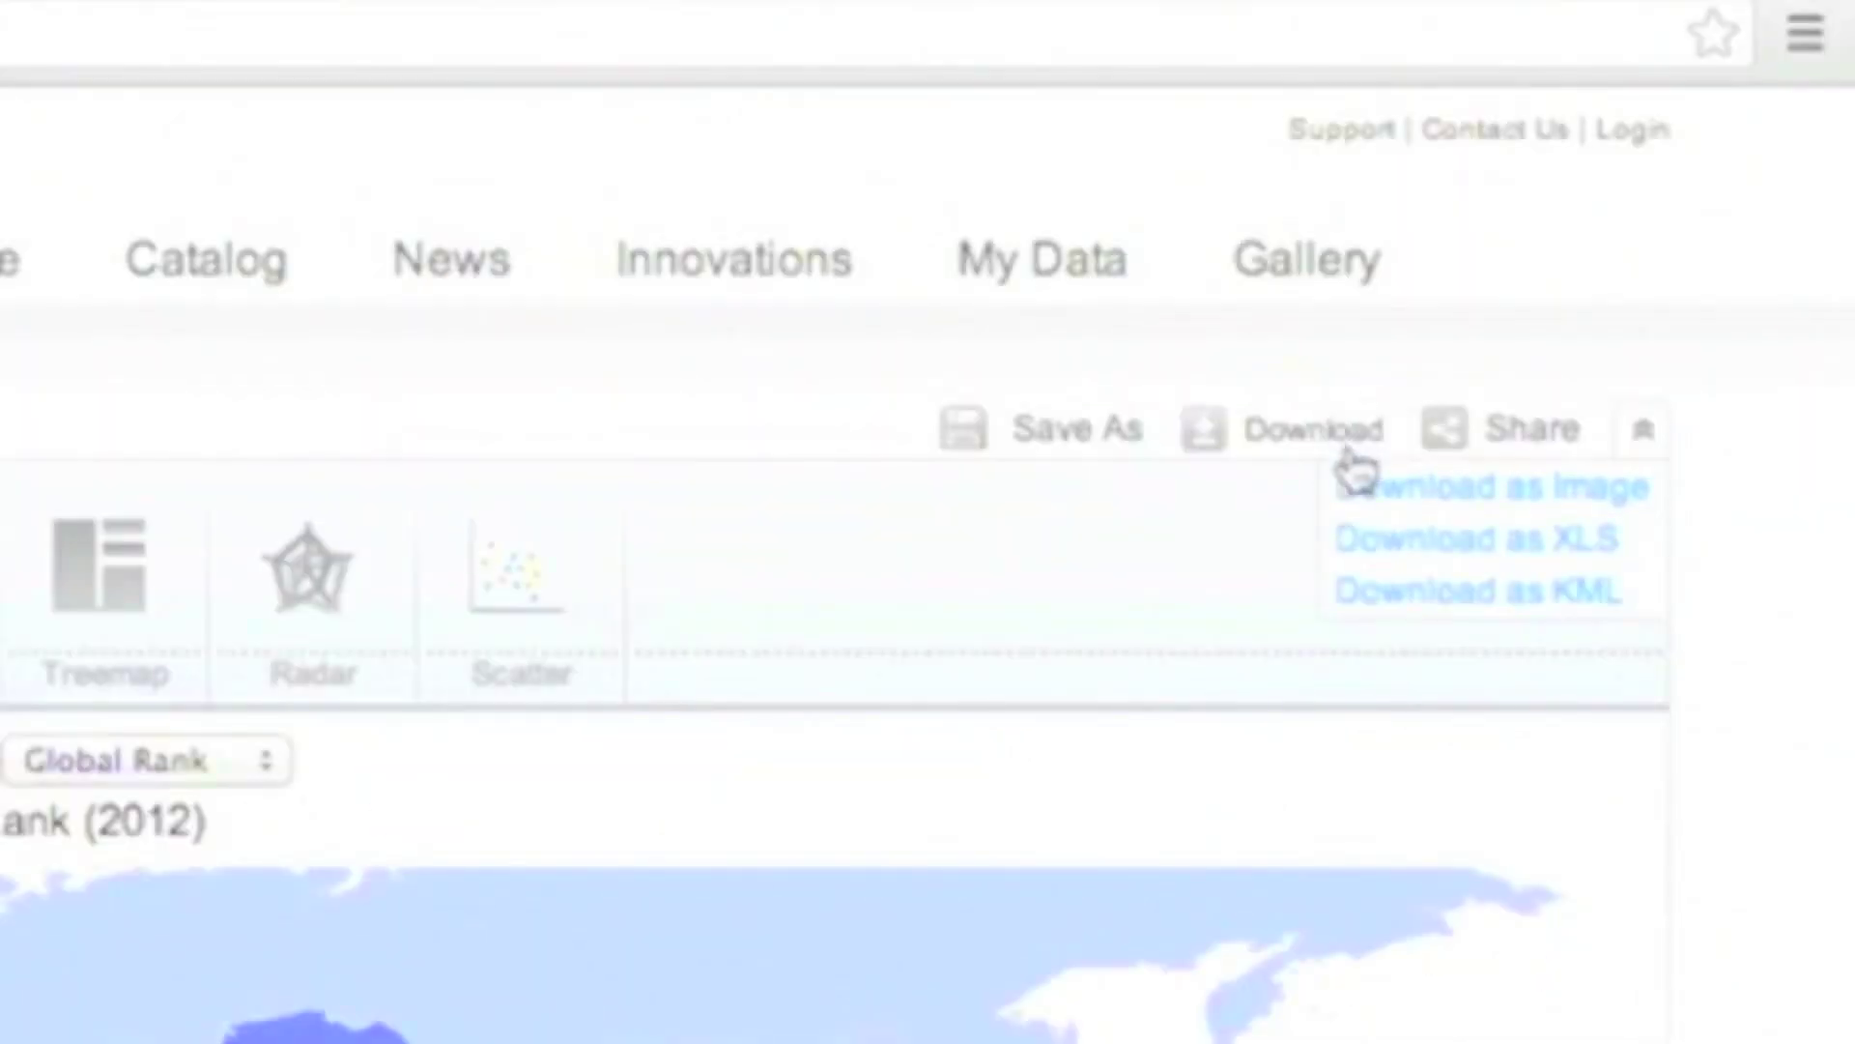
click(1389, 550)
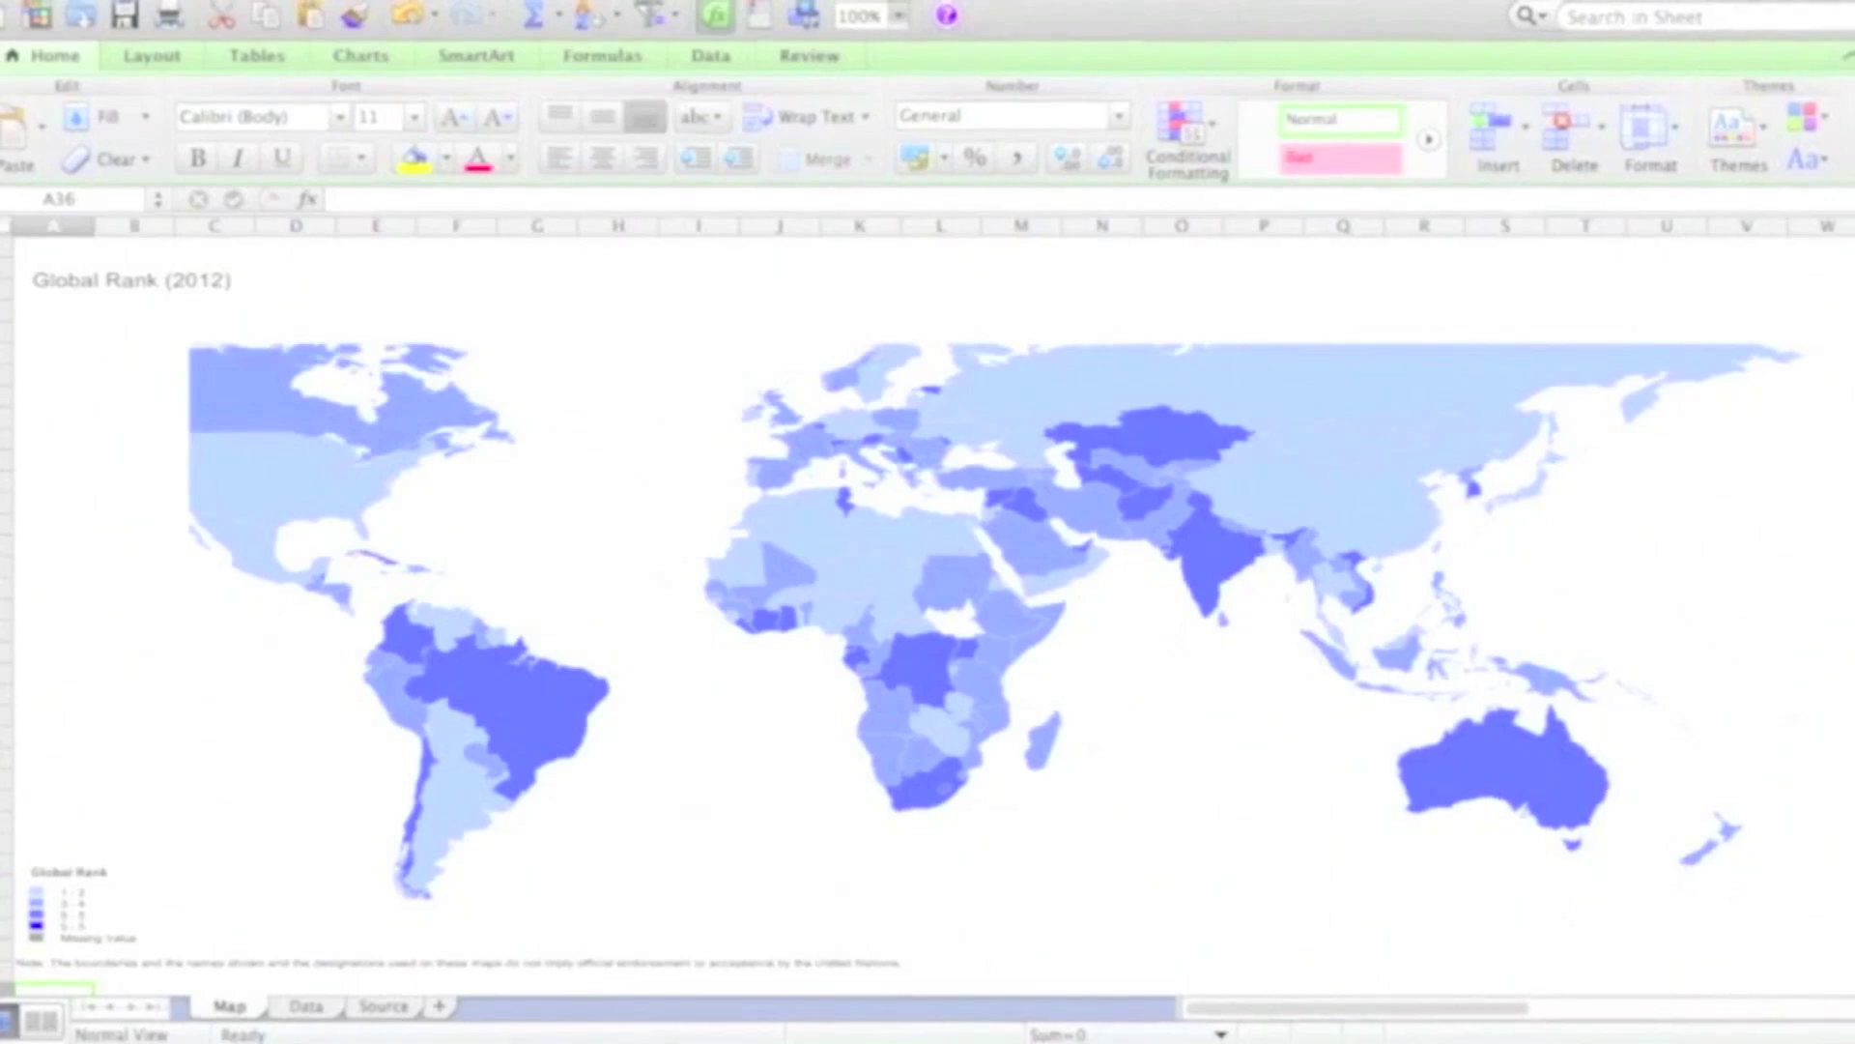